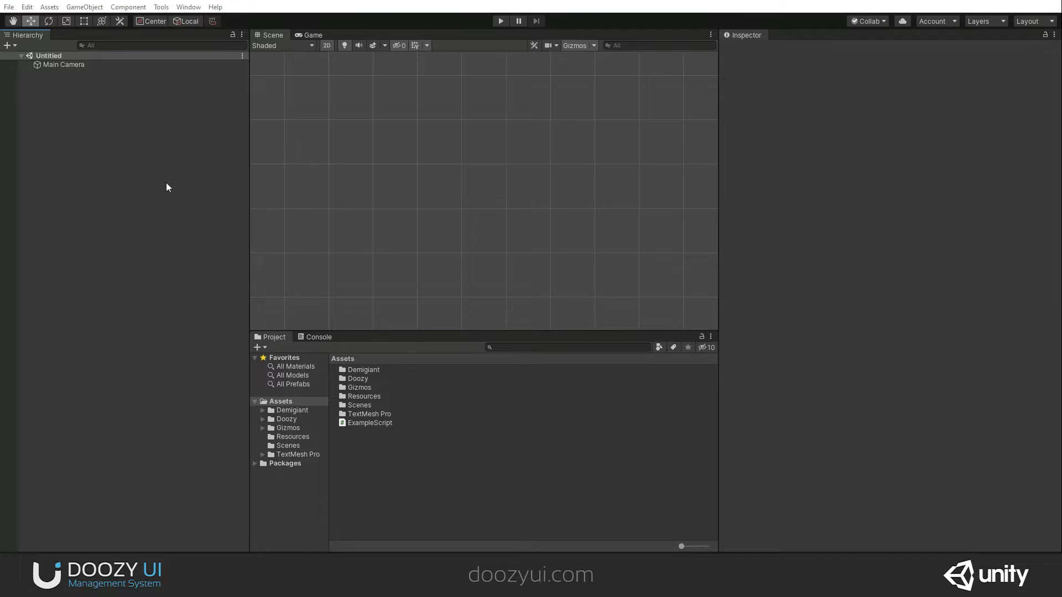
Add a Doozy Texture Target UnityEvent object from the Hierarchy menu and open the Themes manager
right_click(115, 158)
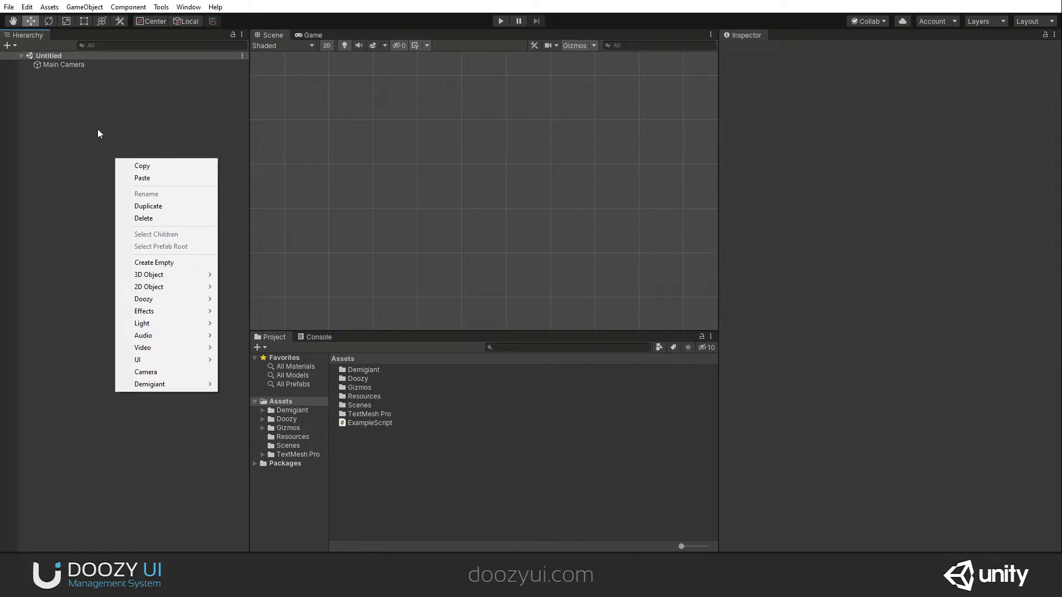
click(85, 147)
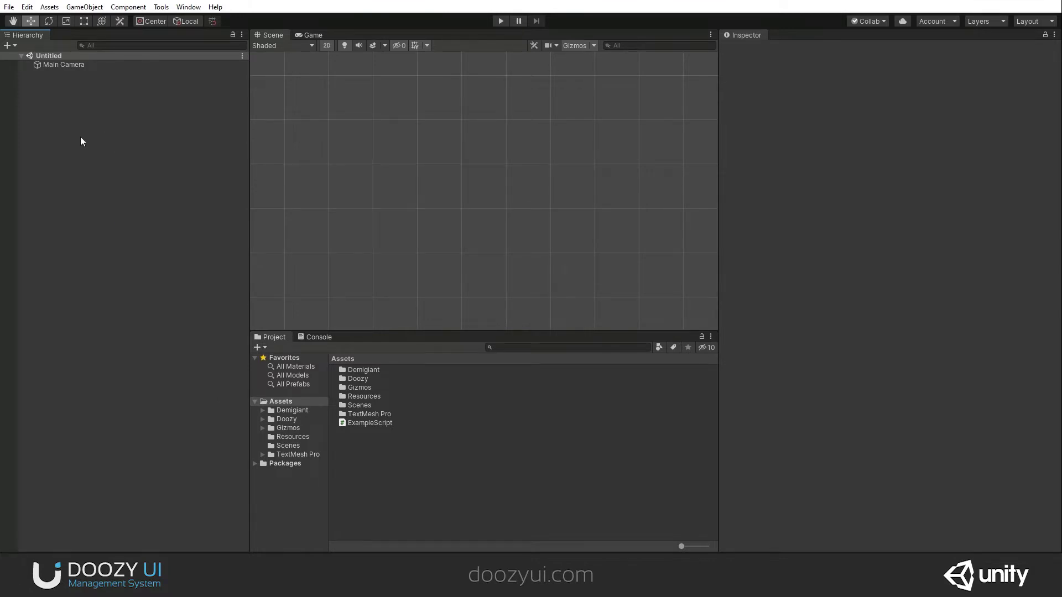
right_click(80, 141)
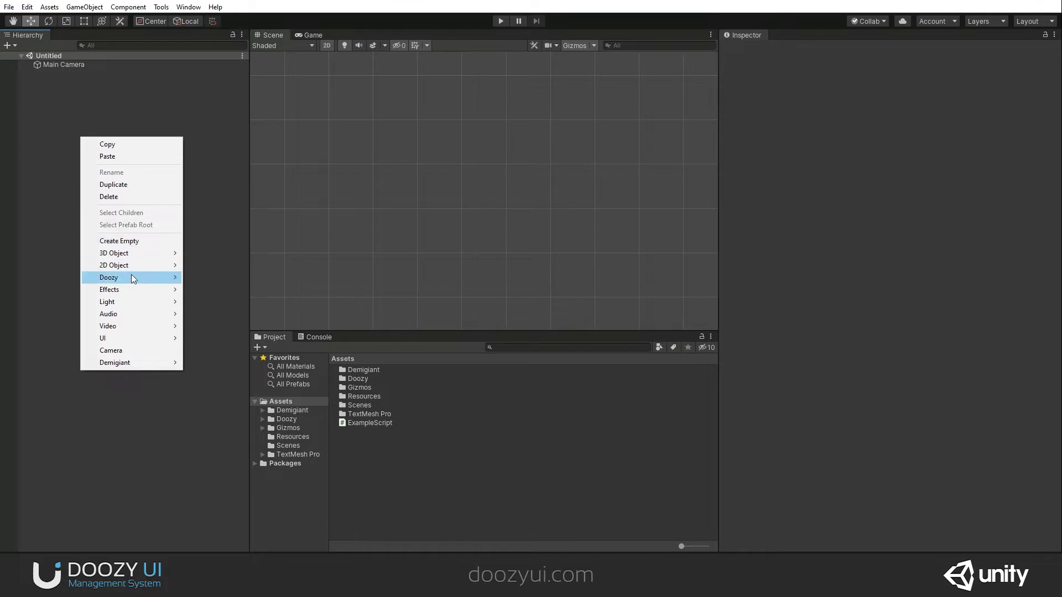
mouse_move(109, 277)
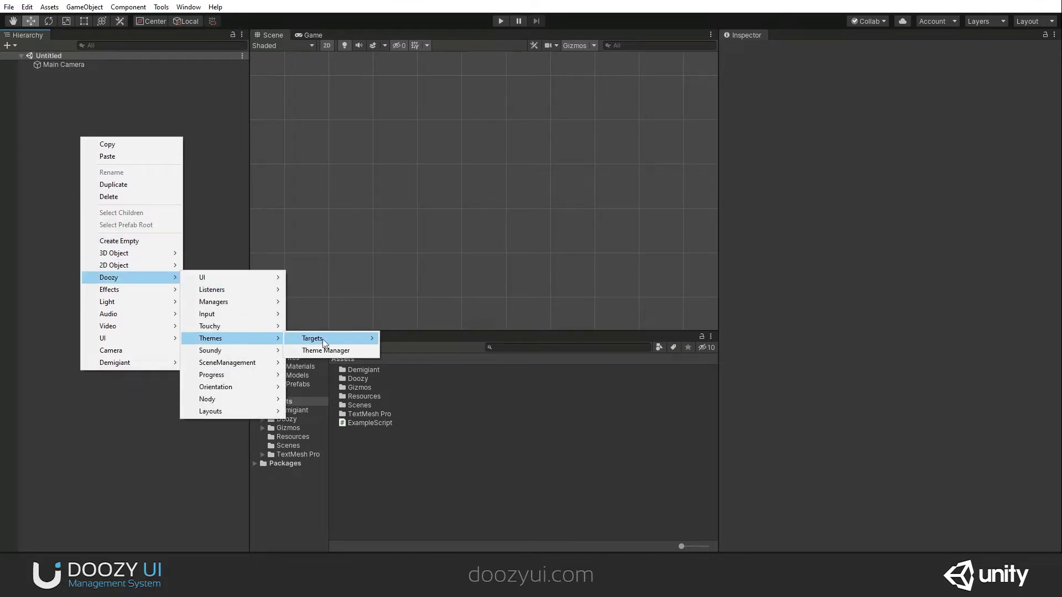
mouse_move(329, 338)
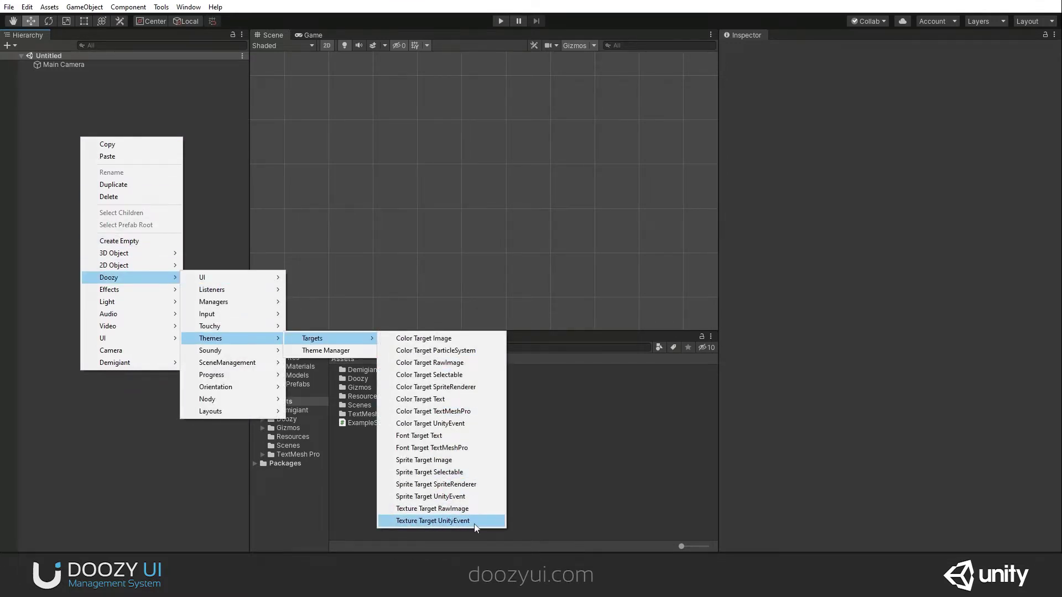
click(474, 521)
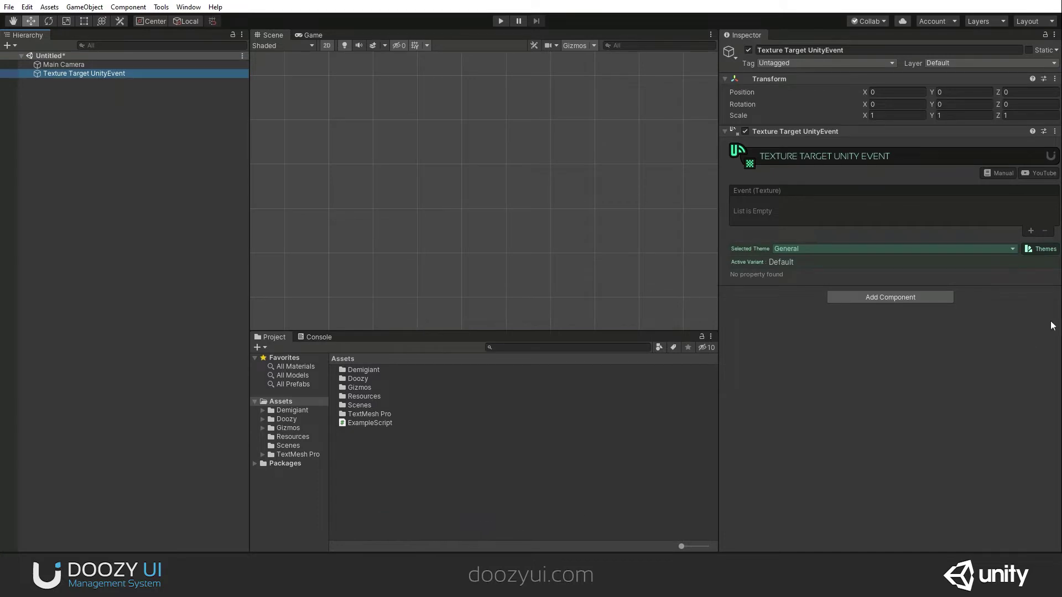
click(1041, 249)
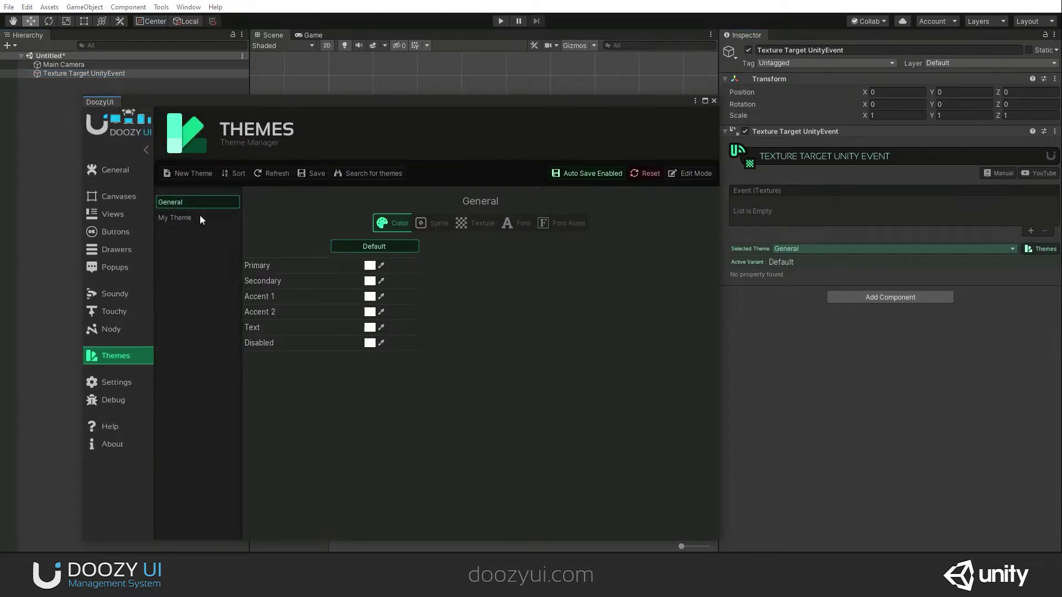
In Edit Mode, add a texture property named 'My Texture' on My Theme's Texture tab
click(176, 219)
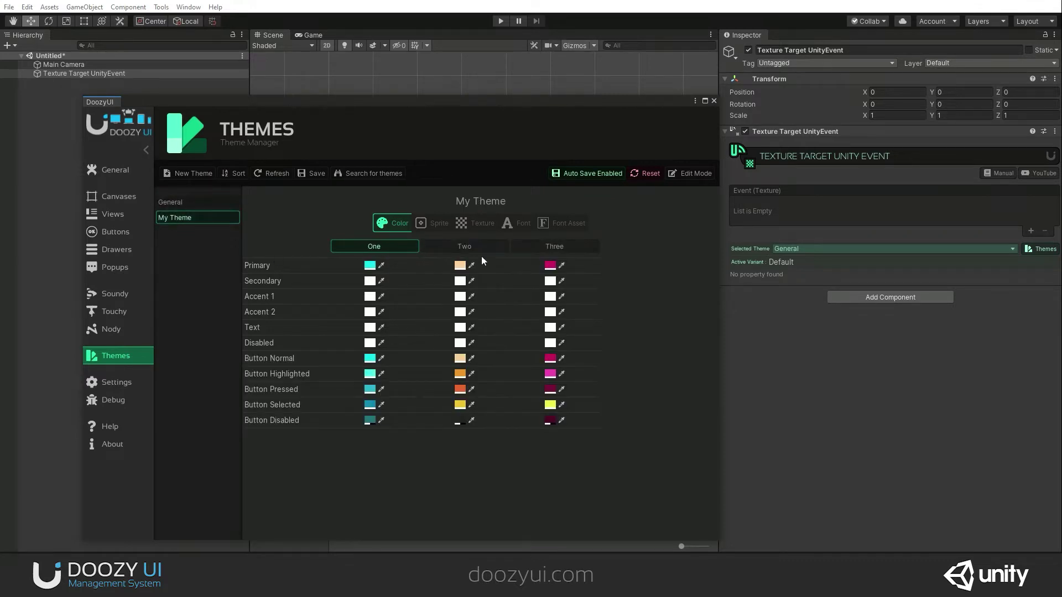
click(478, 225)
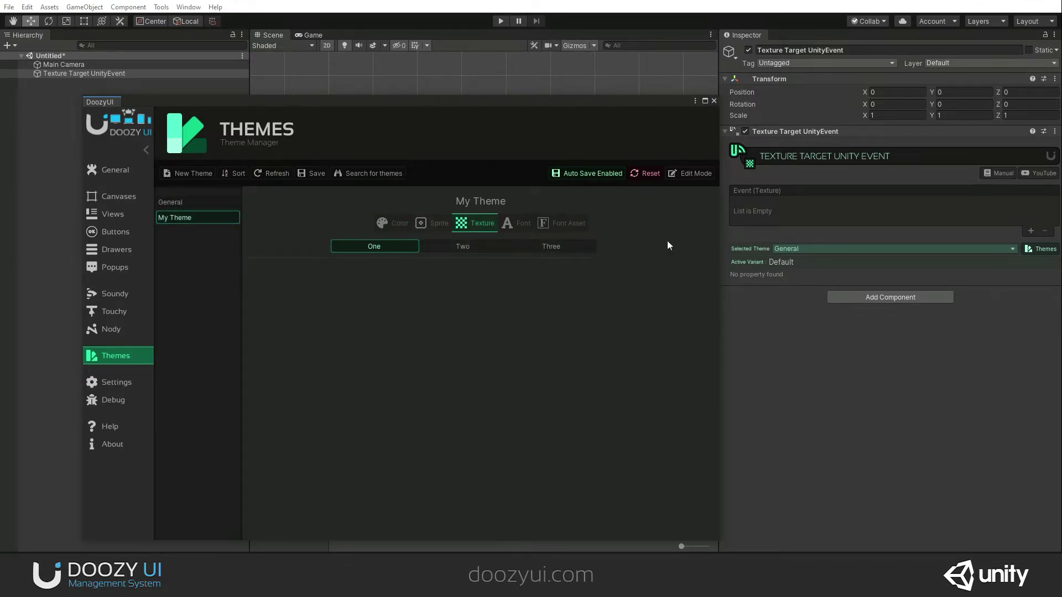
click(687, 175)
click(271, 266)
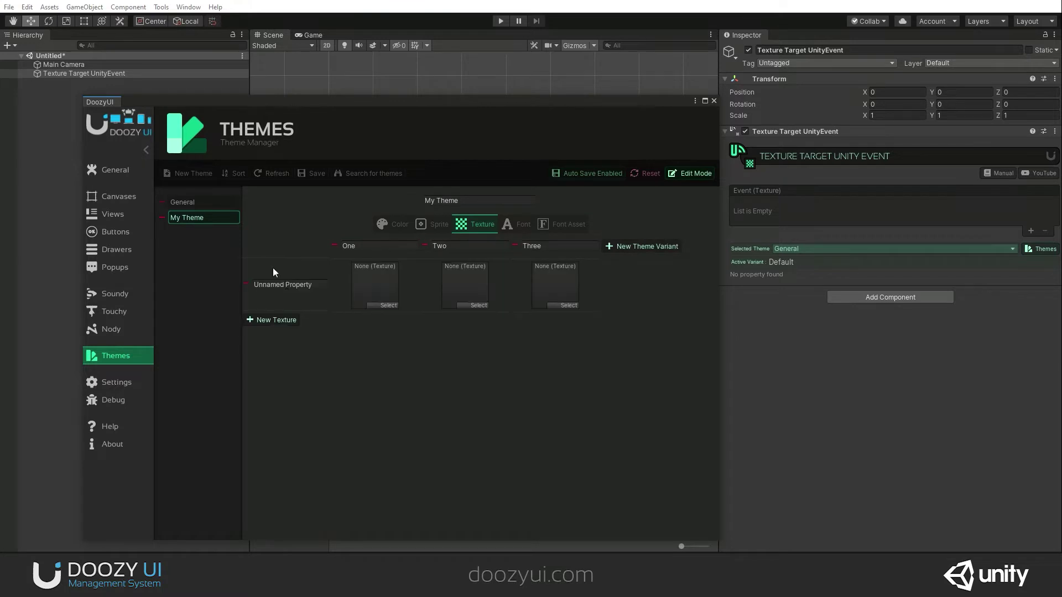
click(287, 285)
text(MY)
key(BackSpace)
key(BackSpace)
text(t Te)
text(xture)
key(BackSpace)
text(y)
Leave Edit Mode and assign Wallpaper 1, another wallpaper and the green-speckled wallpaper to variants One–Three
click(694, 176)
click(382, 305)
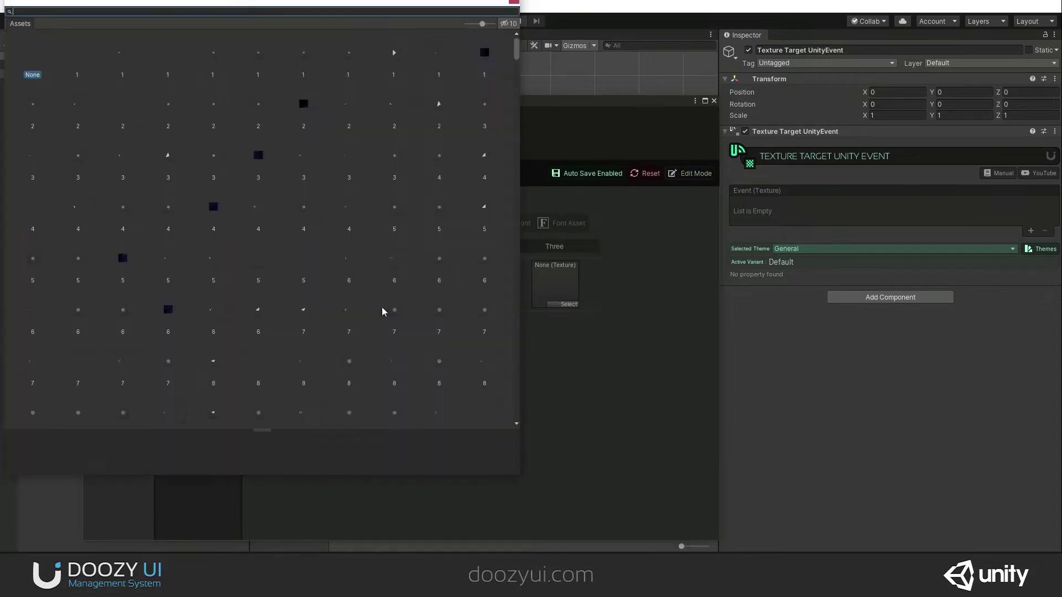
scroll(354, 318, down, 10)
scroll(355, 318, down, 10)
scroll(363, 332, down, 10)
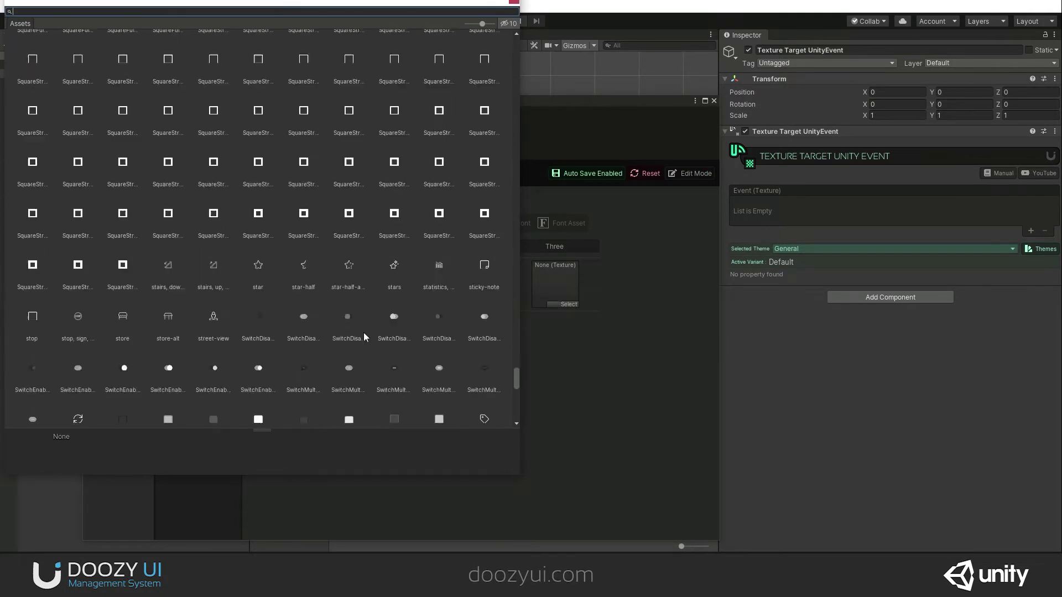
scroll(364, 332, down, 10)
scroll(364, 332, up, 2)
scroll(356, 313, up, 5)
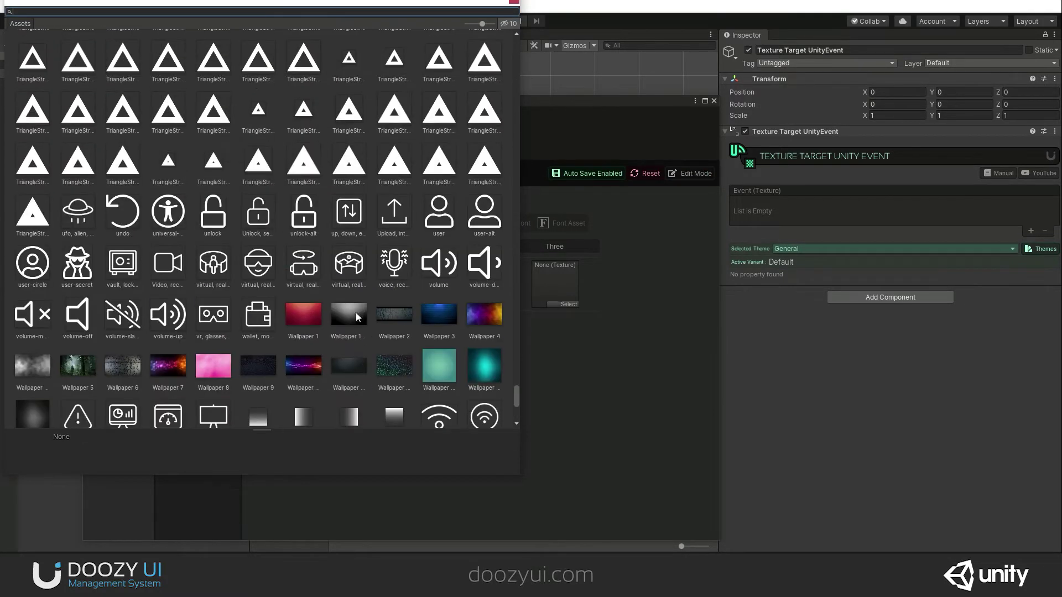
double_click(316, 310)
click(484, 301)
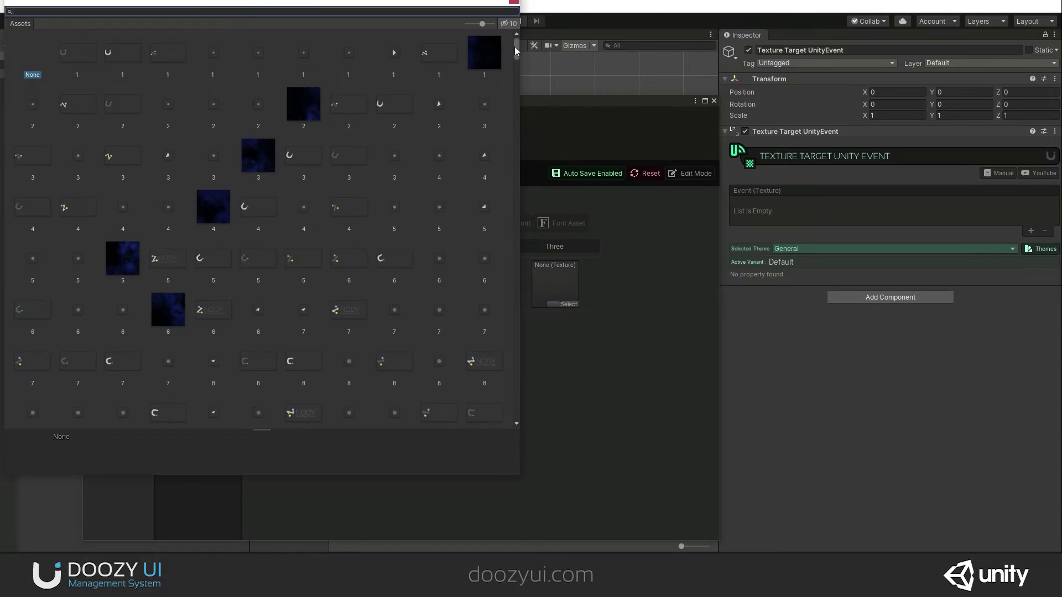
drag(514, 47, 504, 404)
scroll(428, 357, up, 2)
scroll(429, 357, up, 4)
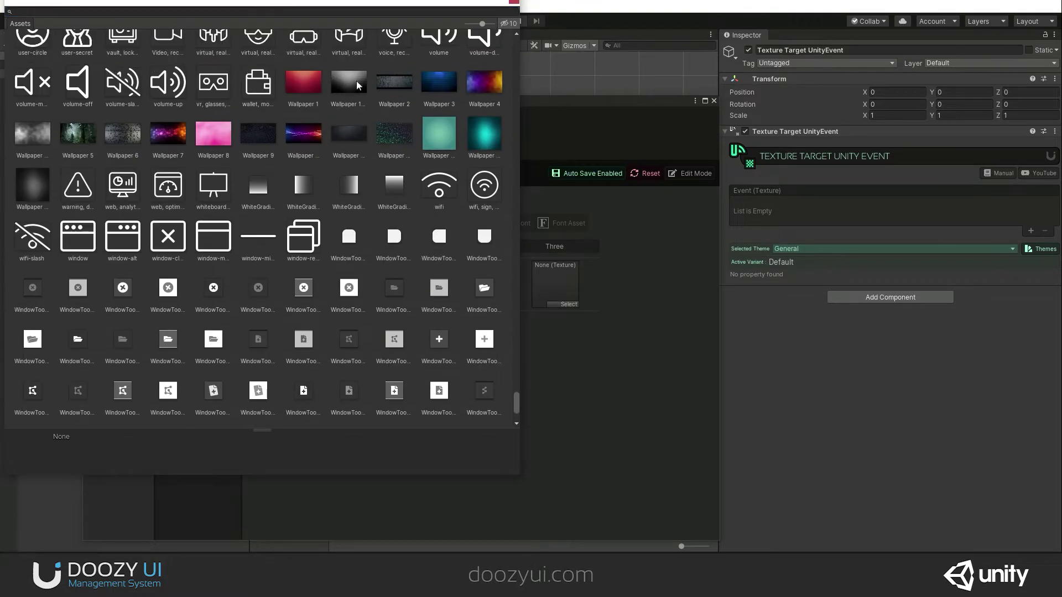
double_click(469, 79)
click(563, 304)
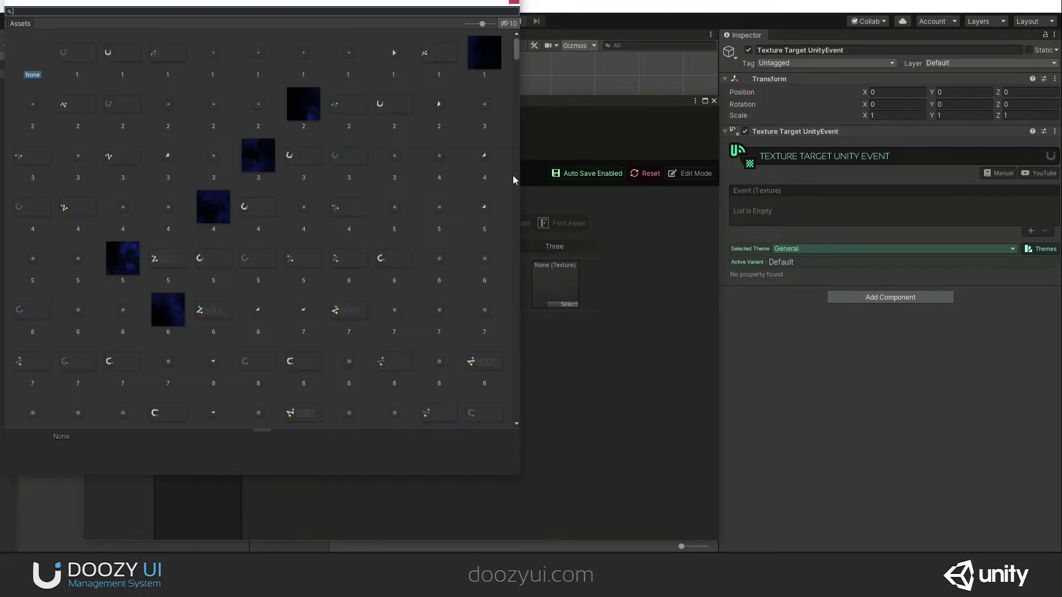
drag(515, 46, 506, 384)
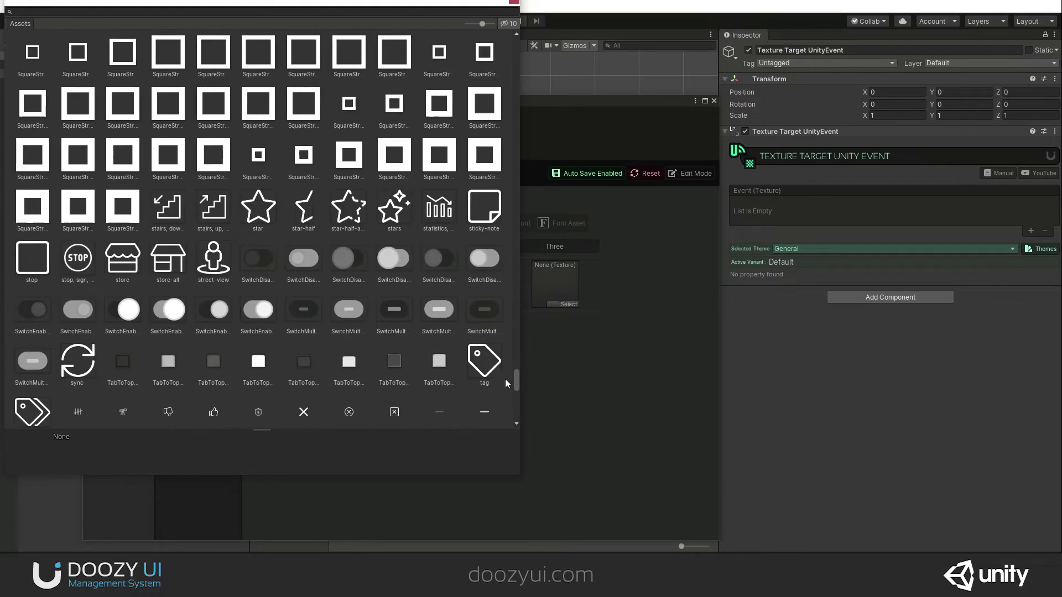
scroll(377, 314, down, 5)
scroll(377, 314, down, 3)
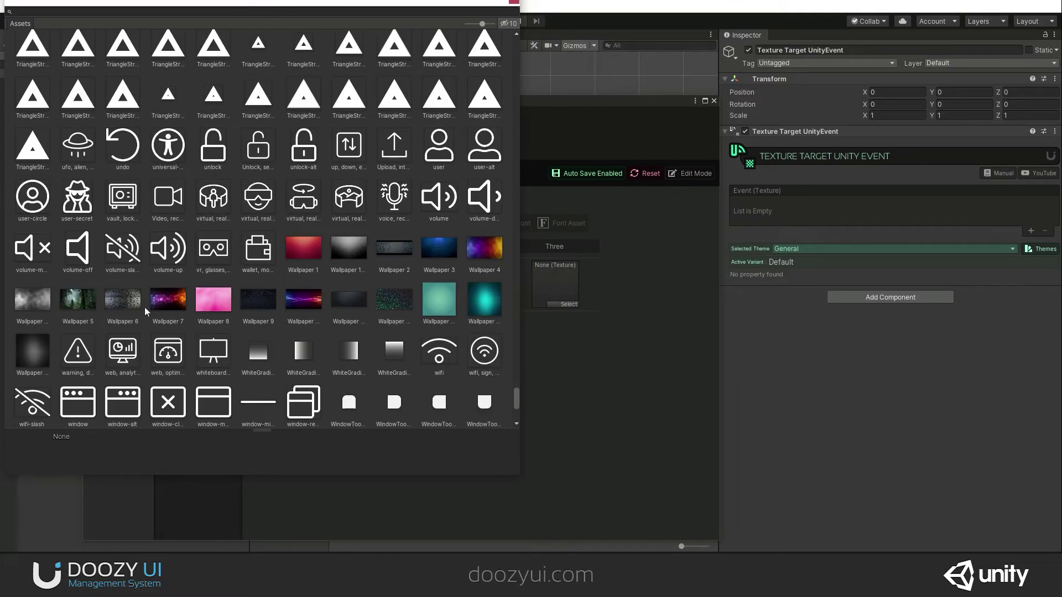
double_click(395, 299)
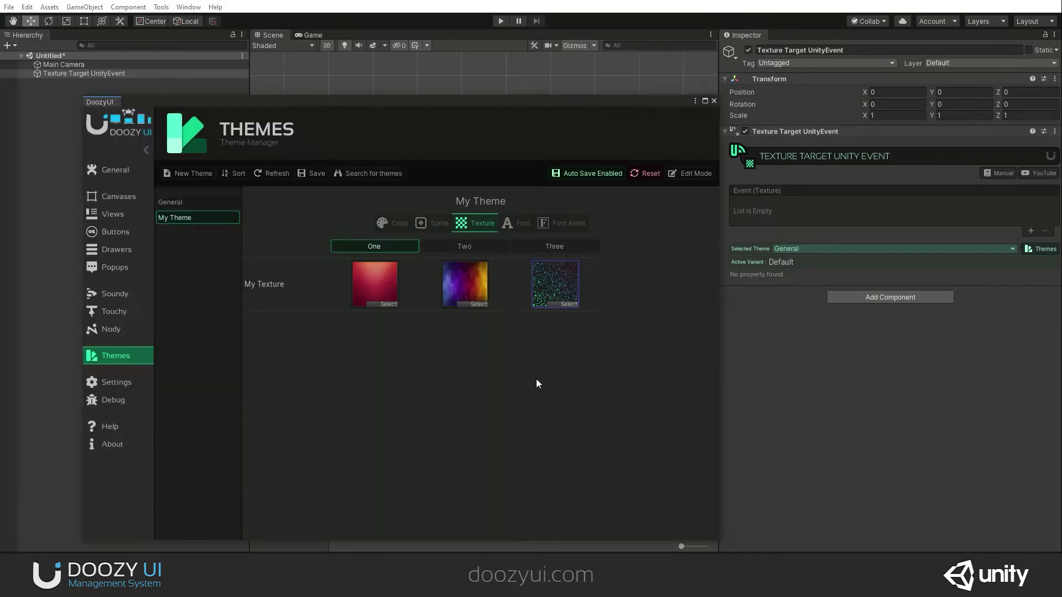
Close the Themes window and set the Texture Target UnityEvent's Selected Theme to My Theme
click(712, 102)
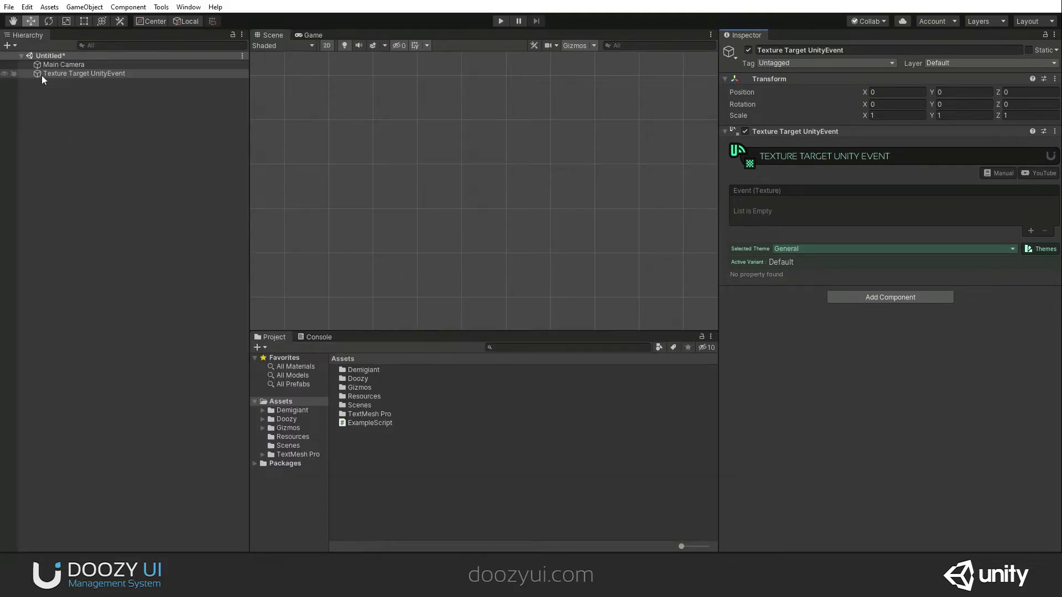
click(795, 248)
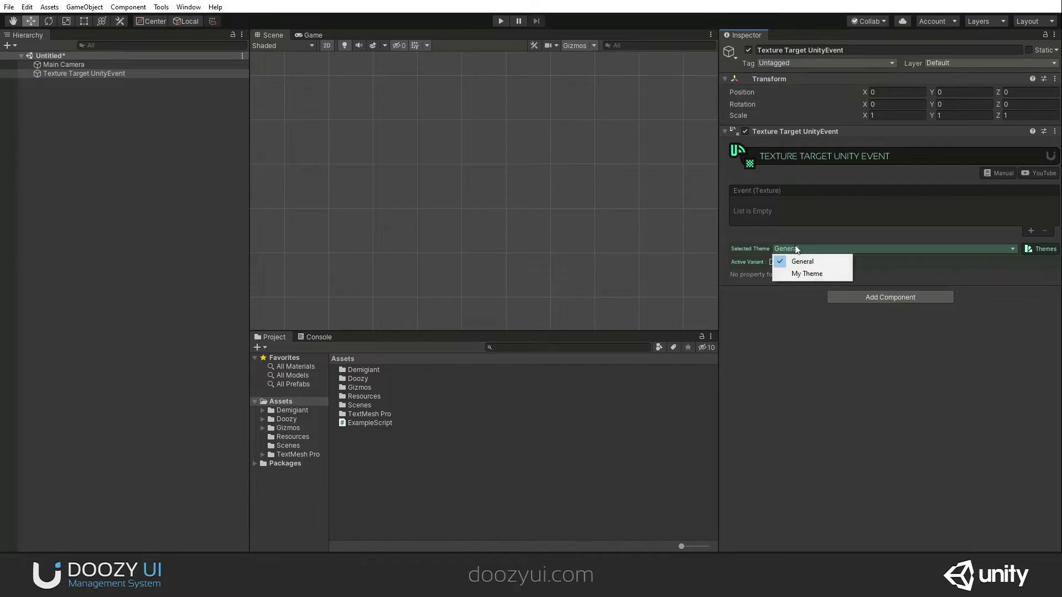
click(796, 274)
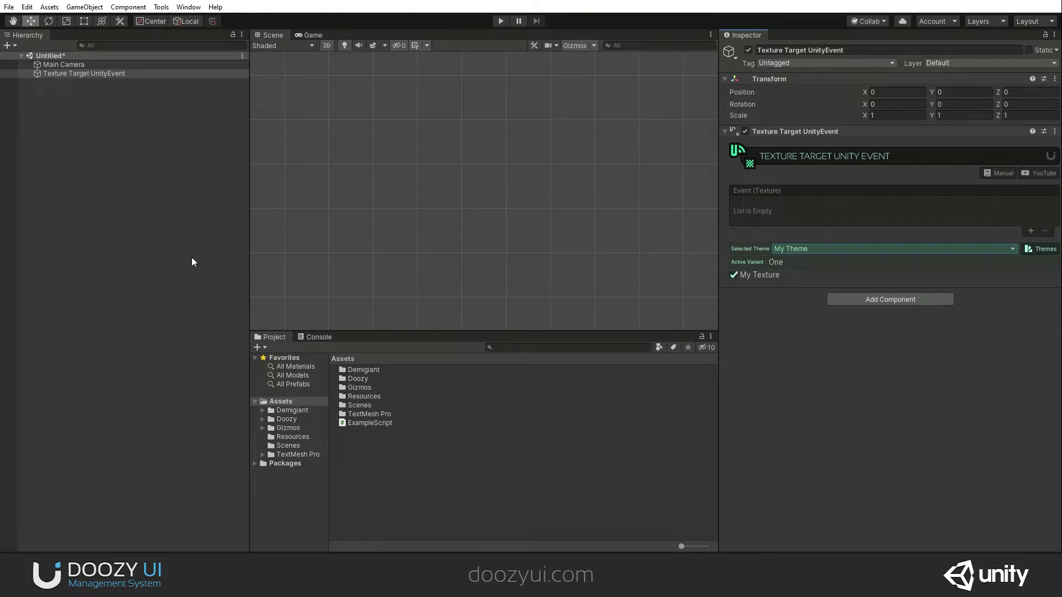
click(134, 153)
right_click(159, 144)
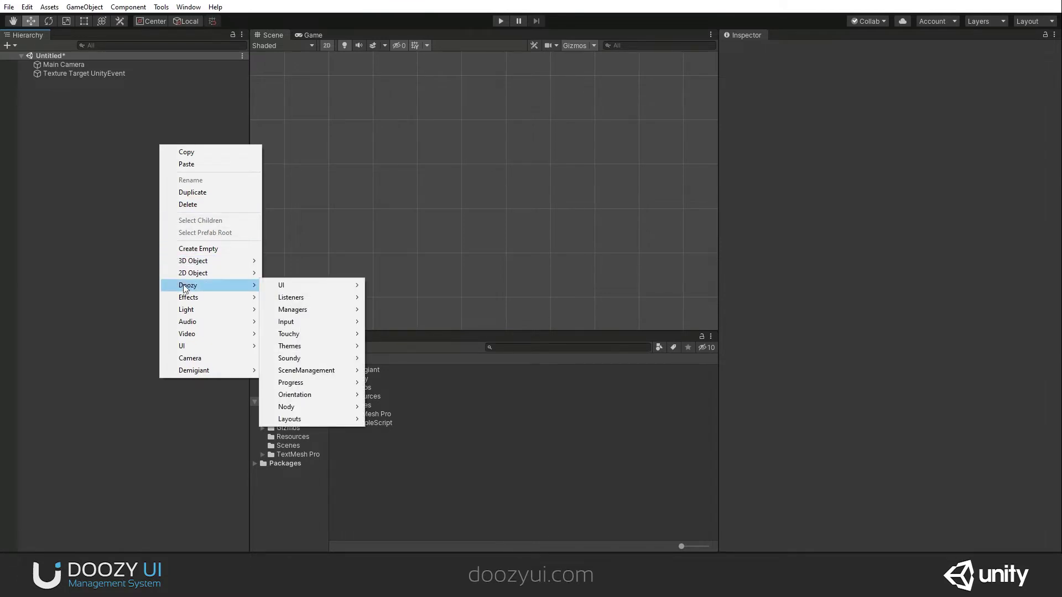
mouse_move(199, 347)
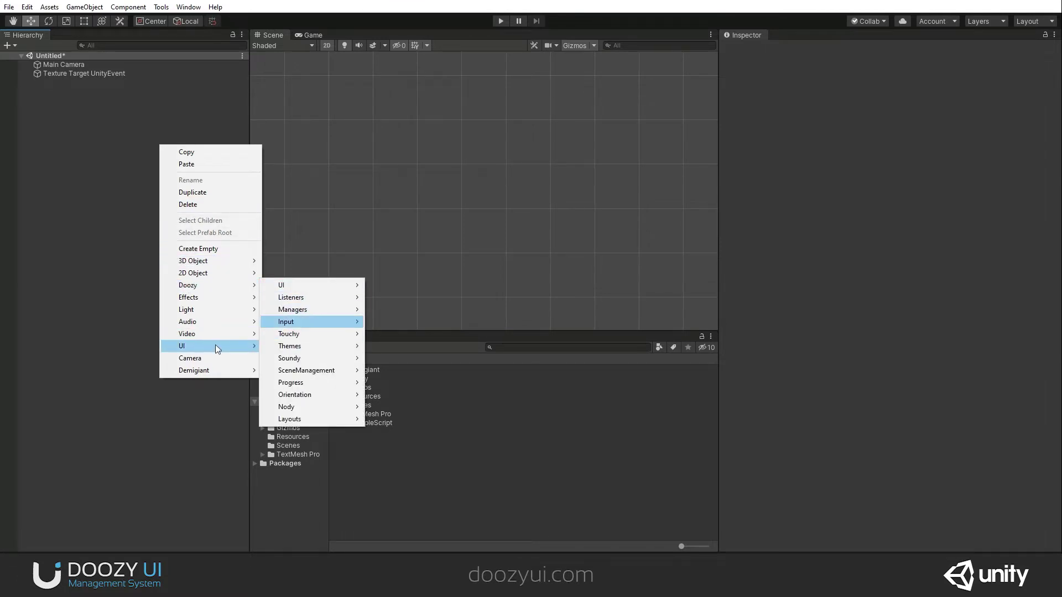
Add a Raw Image under a new Canvas and reset its Rect Transform to centre it
click(312, 382)
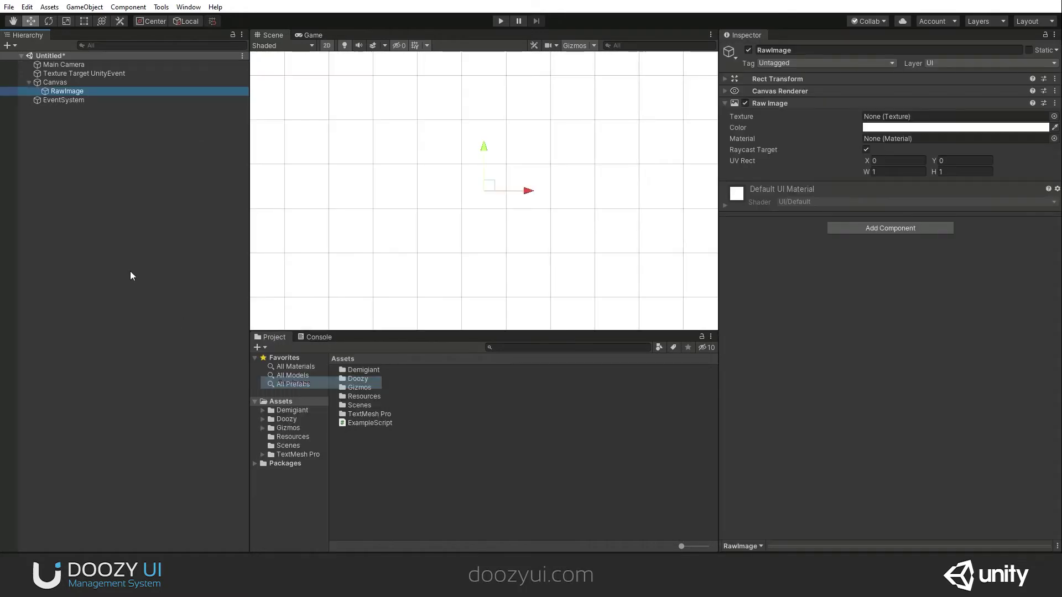
scroll(415, 229, down, 2)
scroll(421, 234, down, 3)
scroll(421, 239, down, 2)
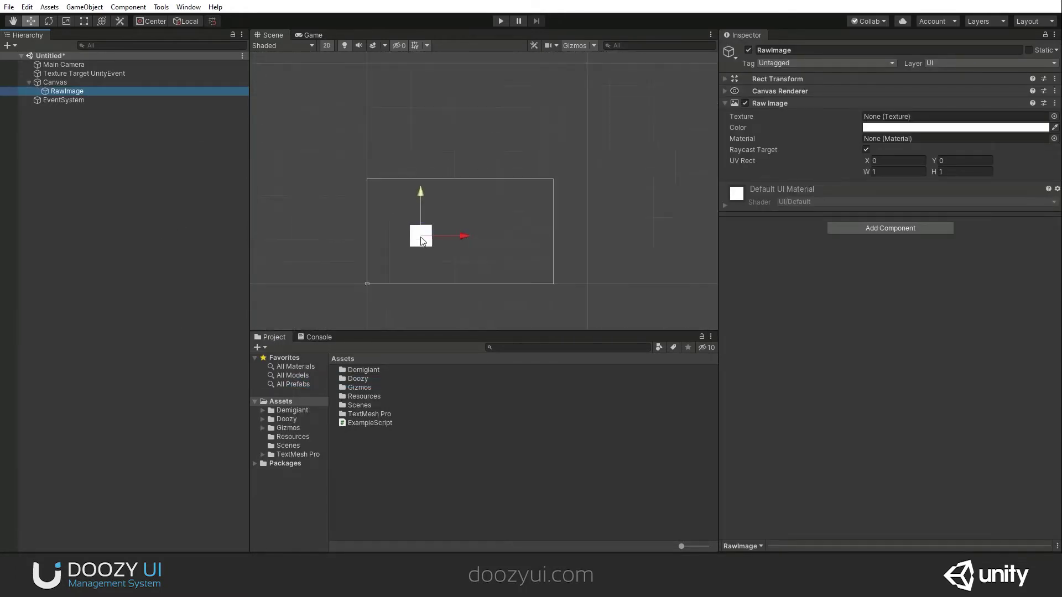
scroll(420, 236, up, 3)
click(764, 79)
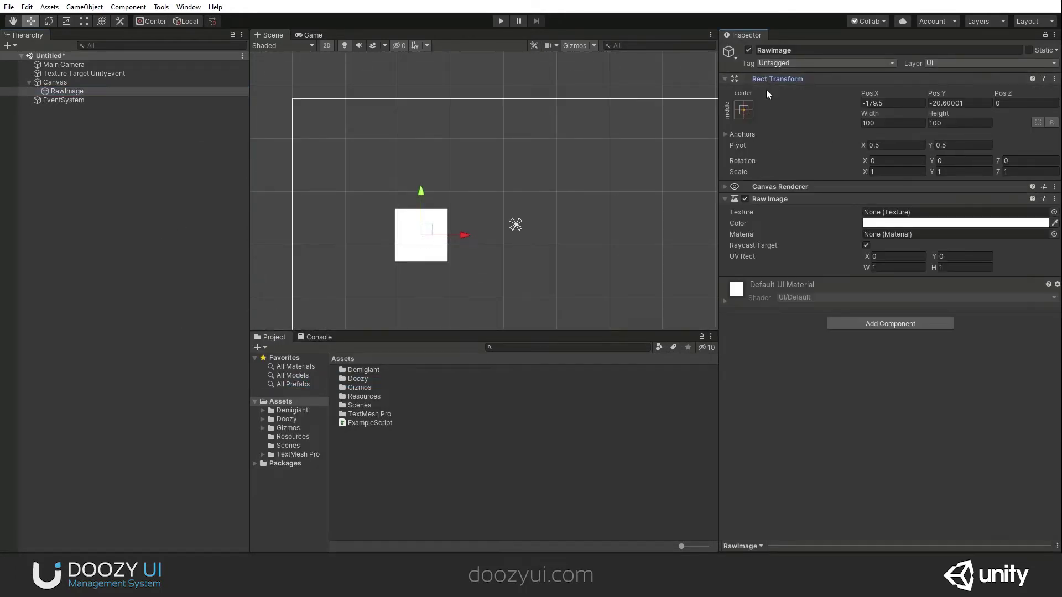
right_click(770, 81)
click(785, 88)
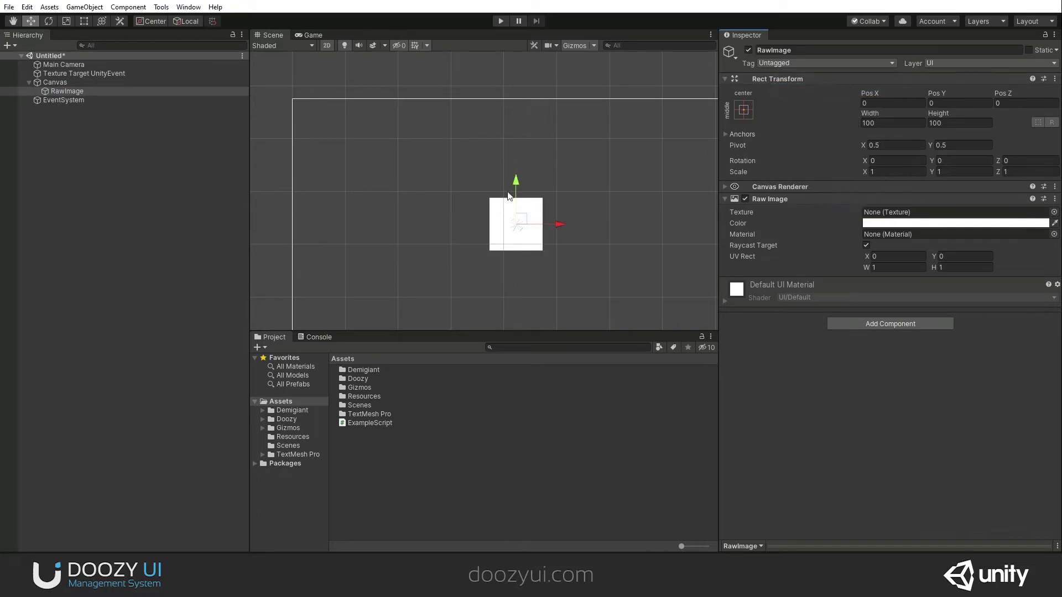
click(76, 91)
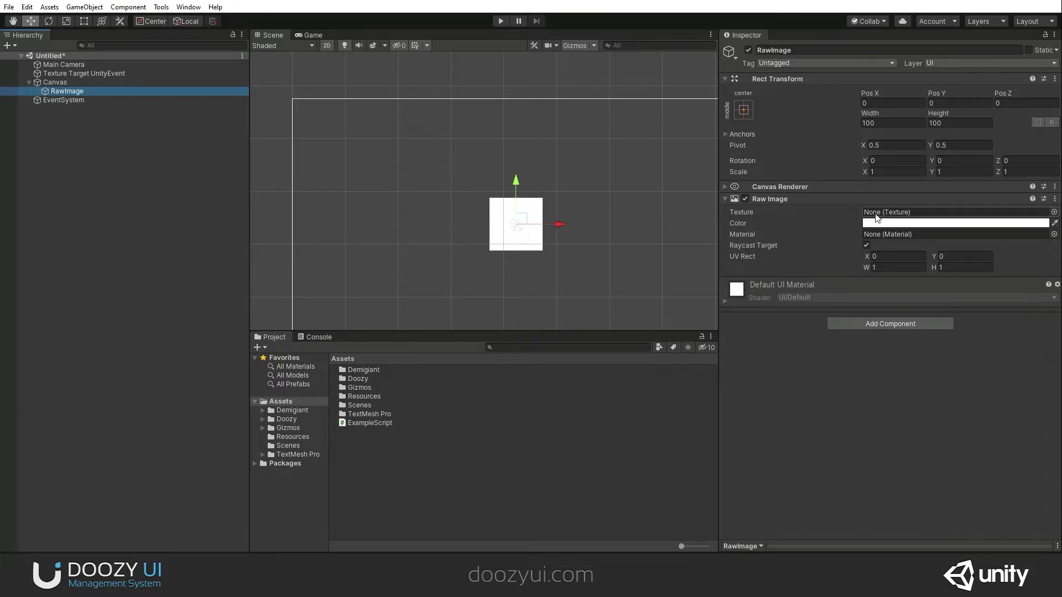
click(96, 73)
Add an Event (Texture) listener that sets RawImage.texture, then enter Play mode
click(1042, 233)
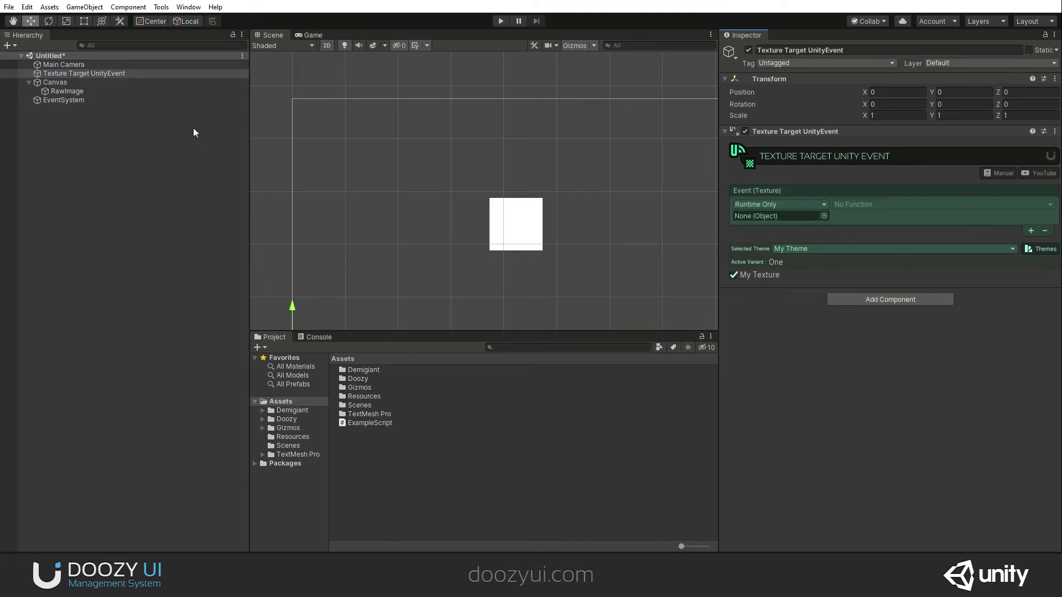
drag(62, 89, 764, 216)
click(883, 206)
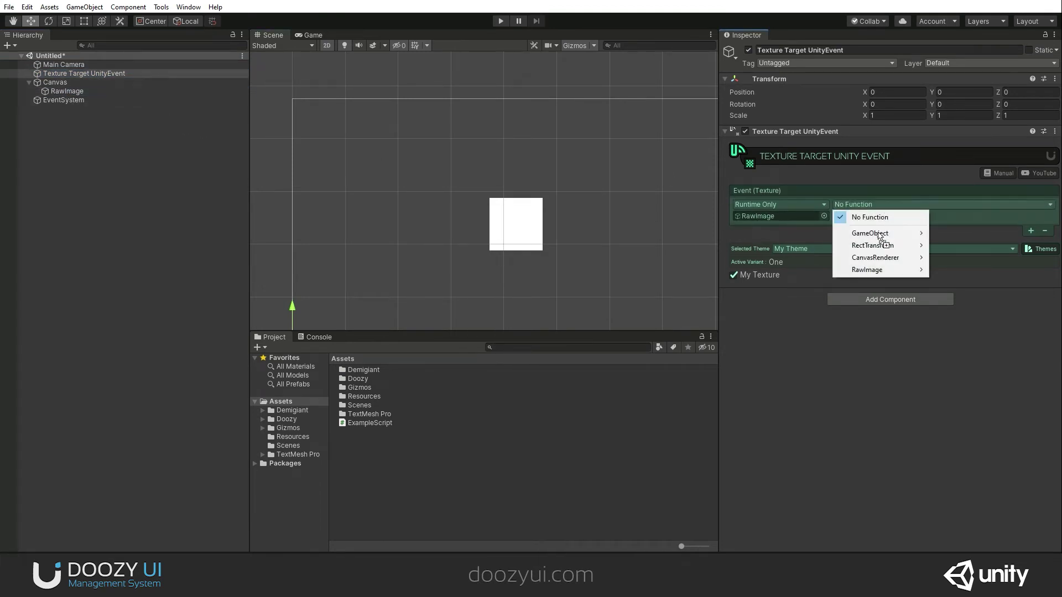
mouse_move(879, 269)
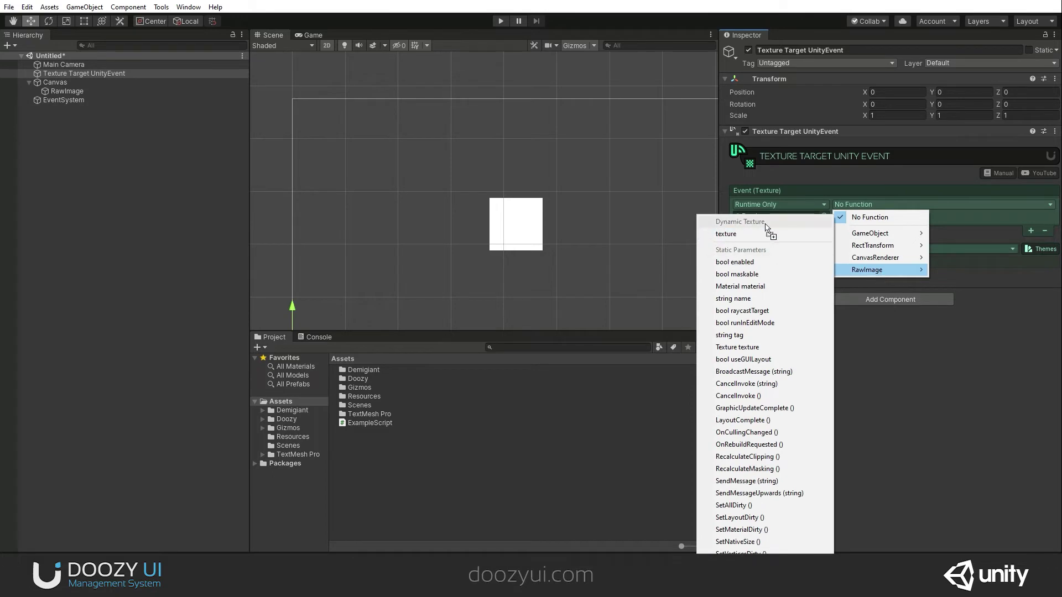
click(766, 236)
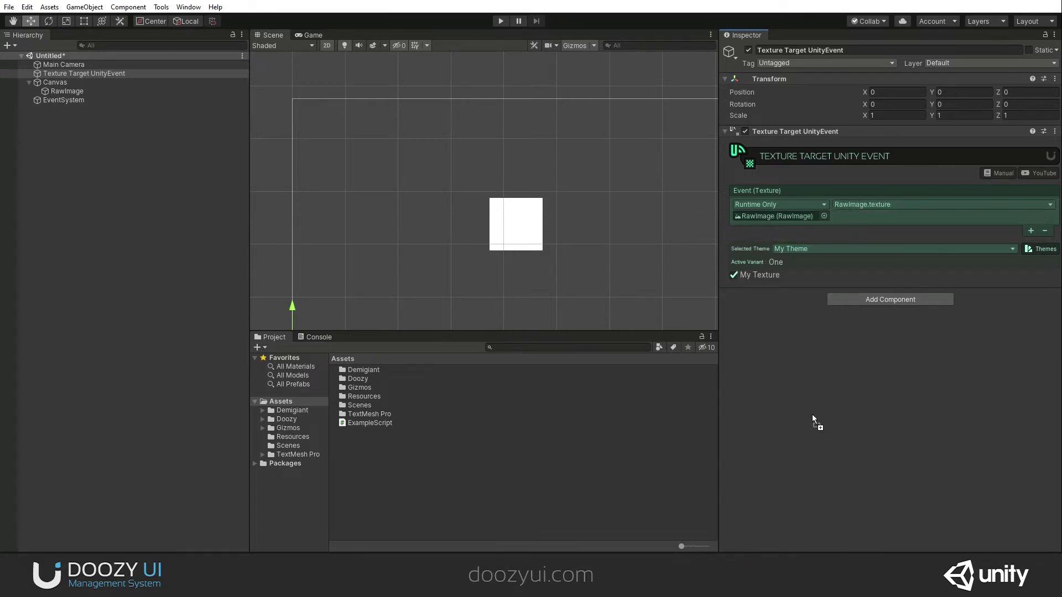
click(501, 21)
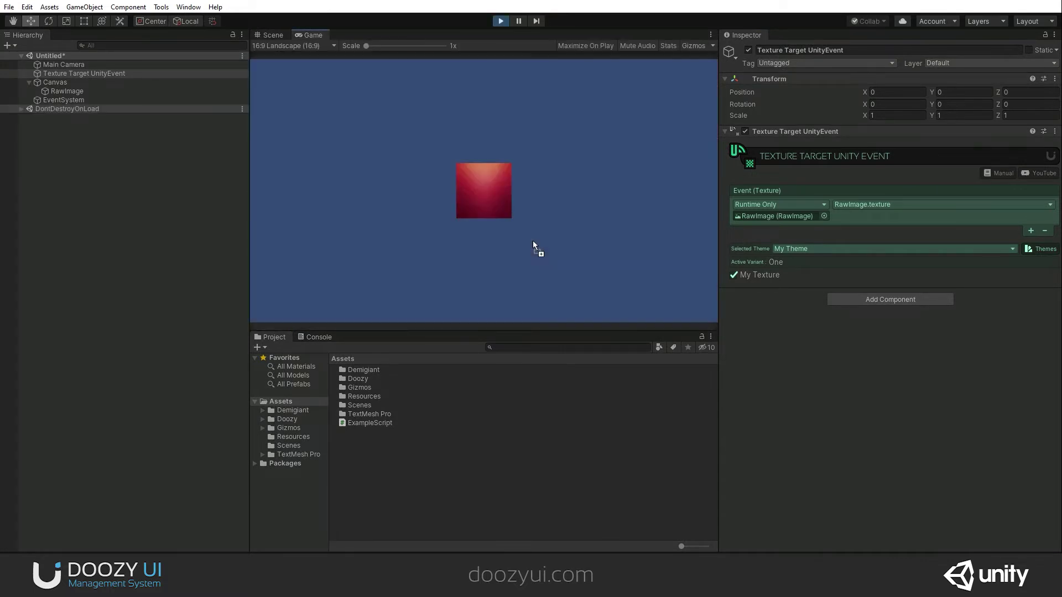
In the Themes manager's Texture tab, switch My Theme to variant Two, then Three
click(1043, 250)
drag(478, 107, 534, 268)
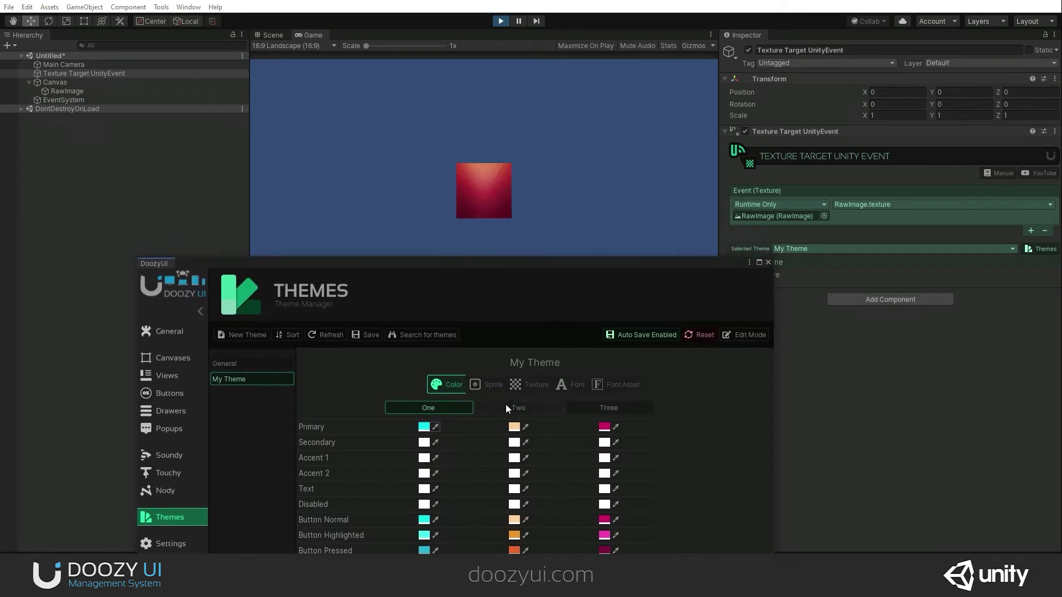
click(538, 385)
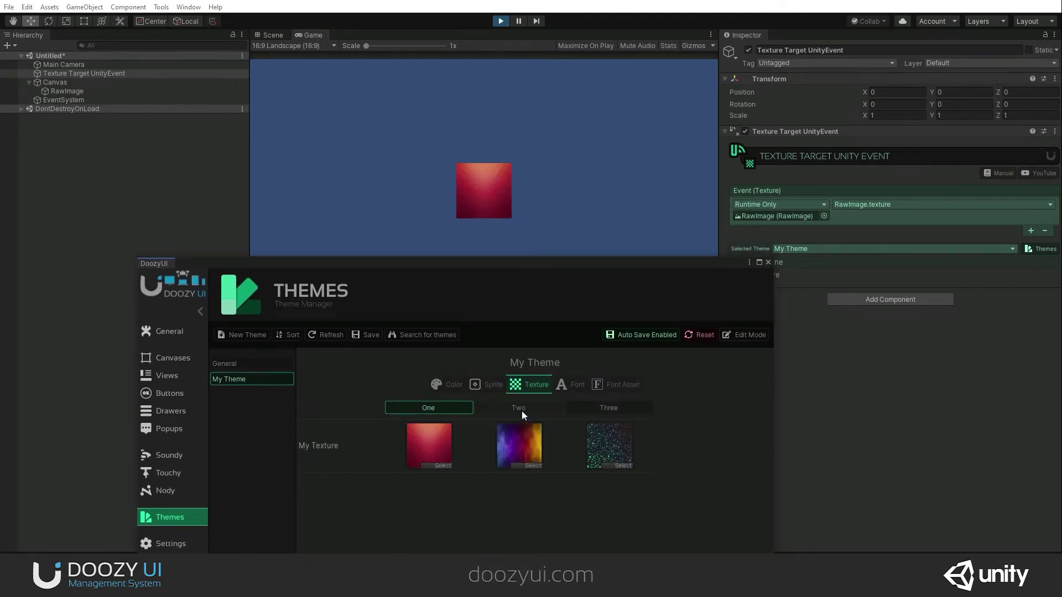
click(522, 410)
click(614, 409)
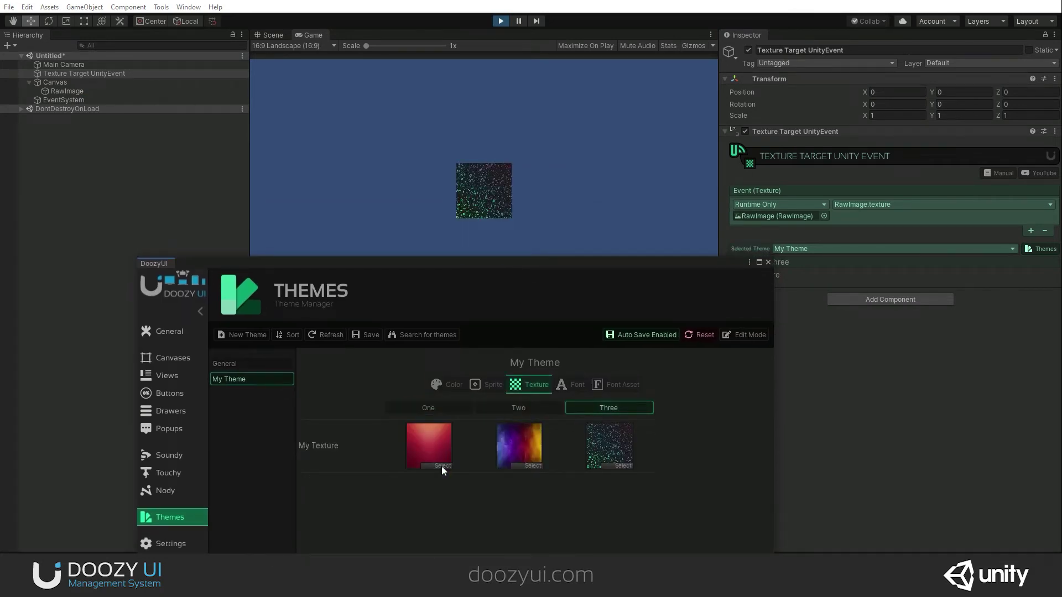
Stop Play mode, close the Themes manager, and select the ExampleScript asset
click(501, 20)
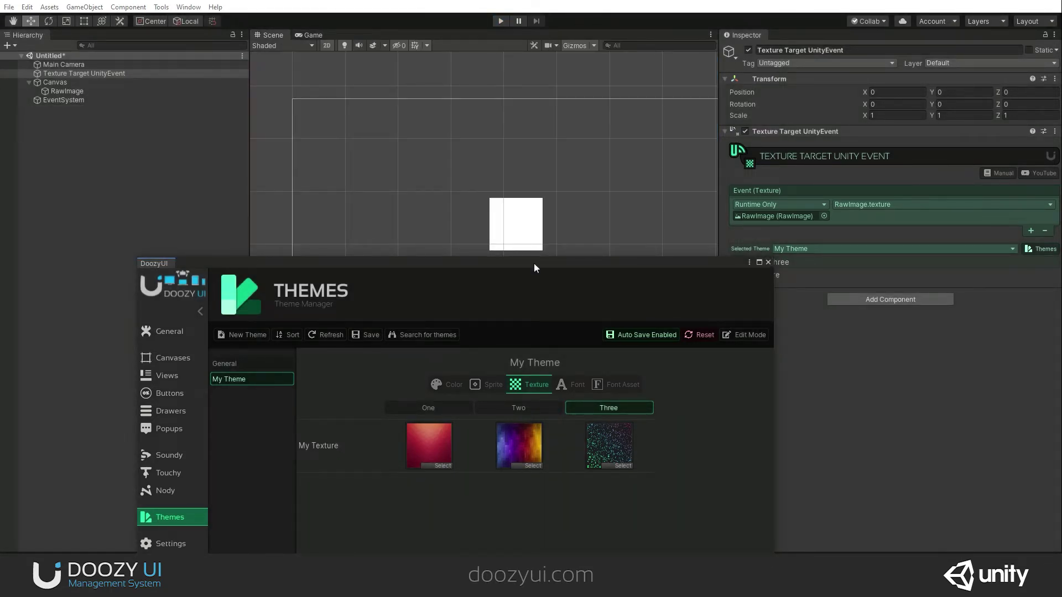
drag(533, 263, 492, 134)
click(727, 133)
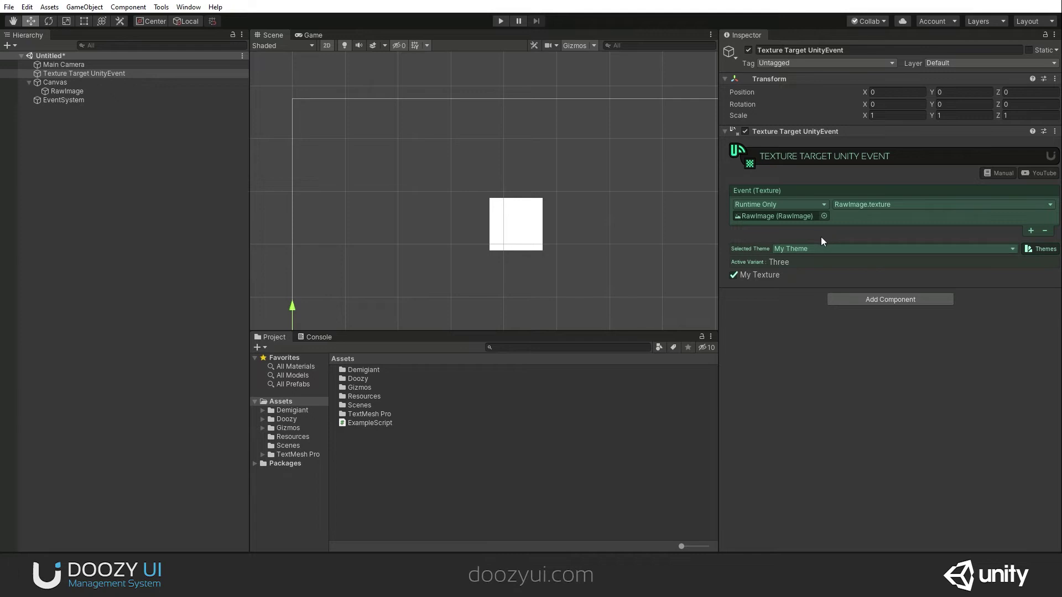
click(378, 425)
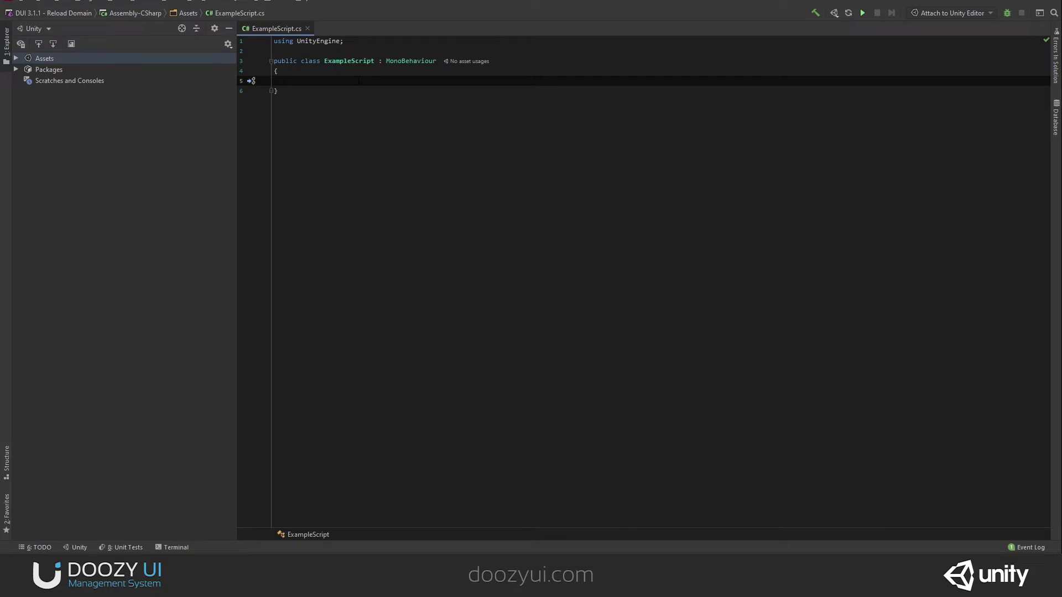
text(public )
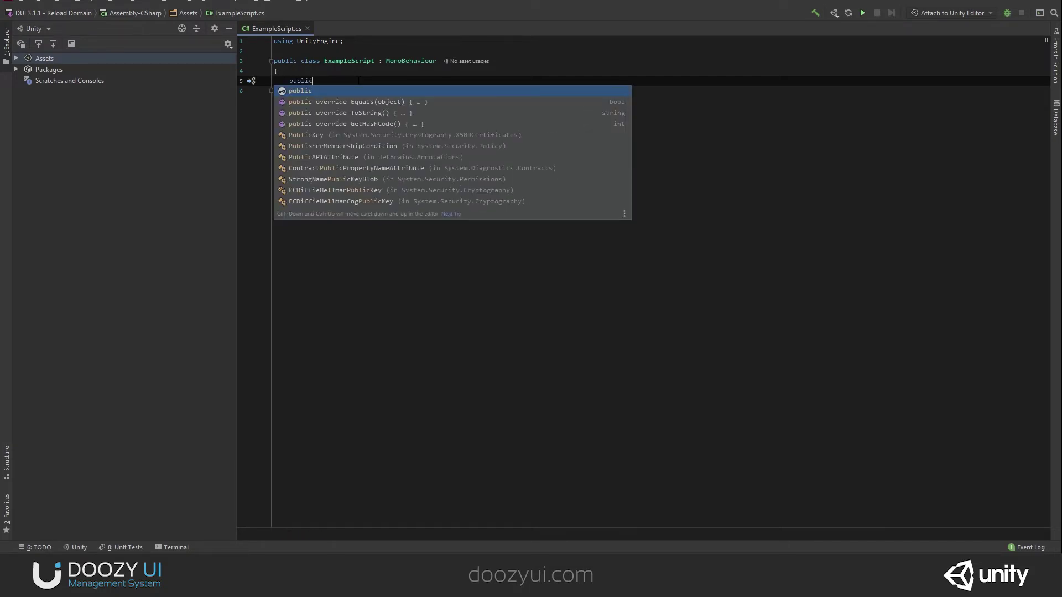
text(void)
Add 'if (texture == null) return;' inside the OnTextureChange method body
key(Return)
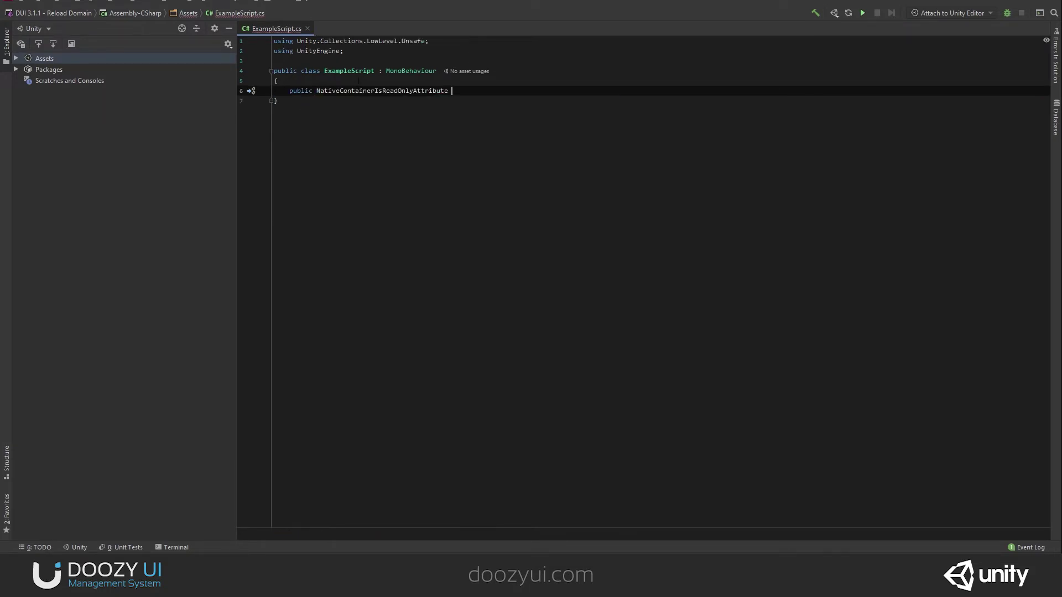
key(ctrl+z)
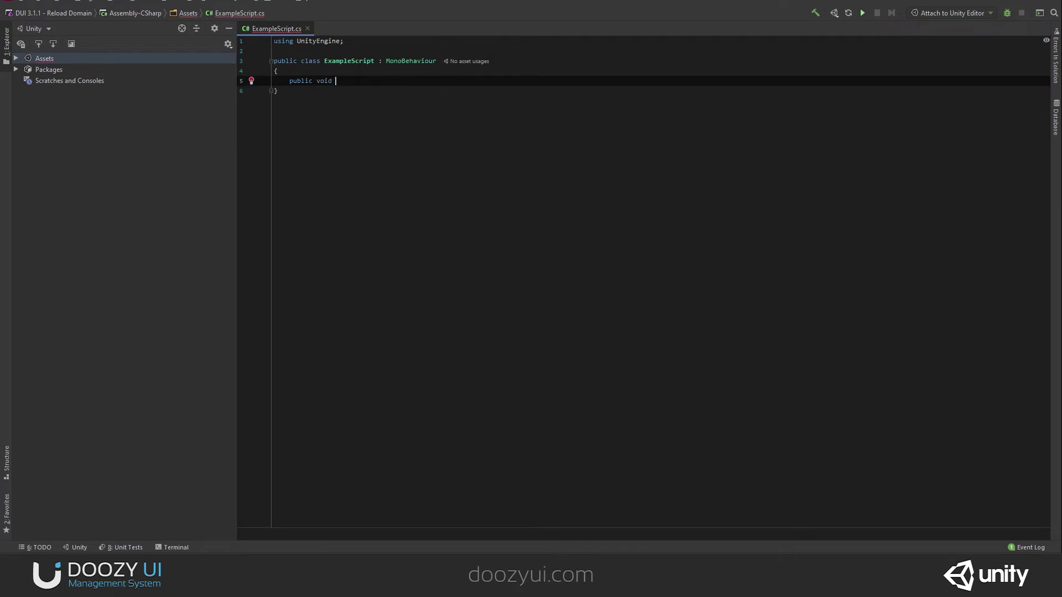
text(OnTextu)
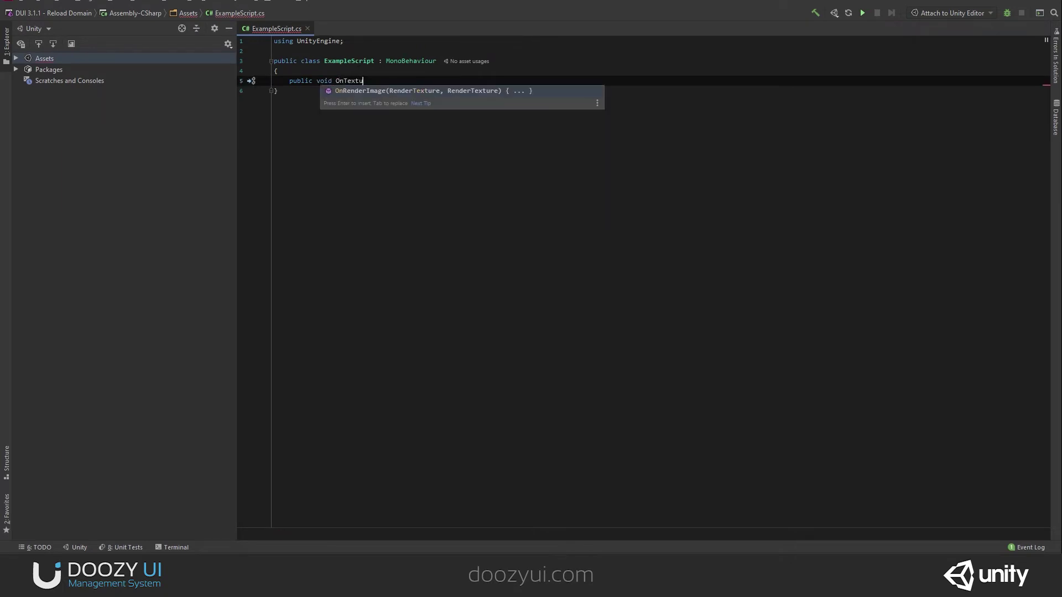
text(reChange()
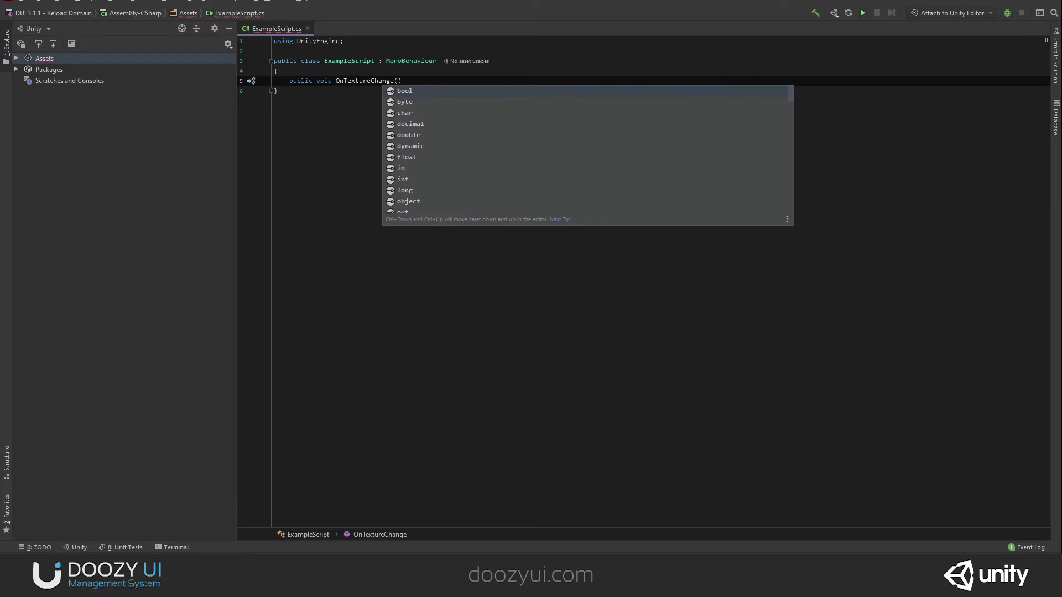
text(Tex)
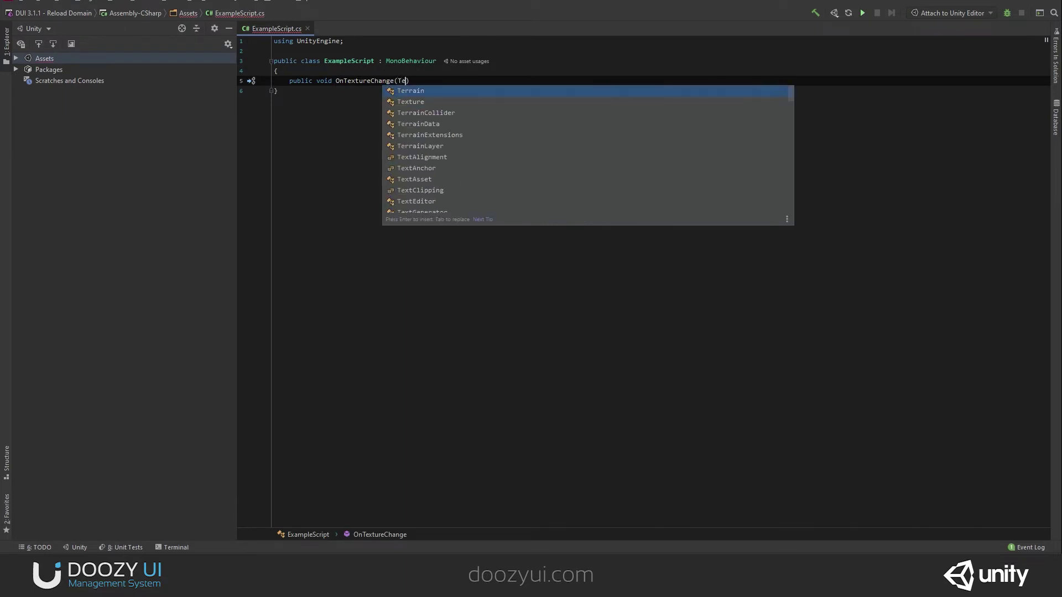
text(ture texture)
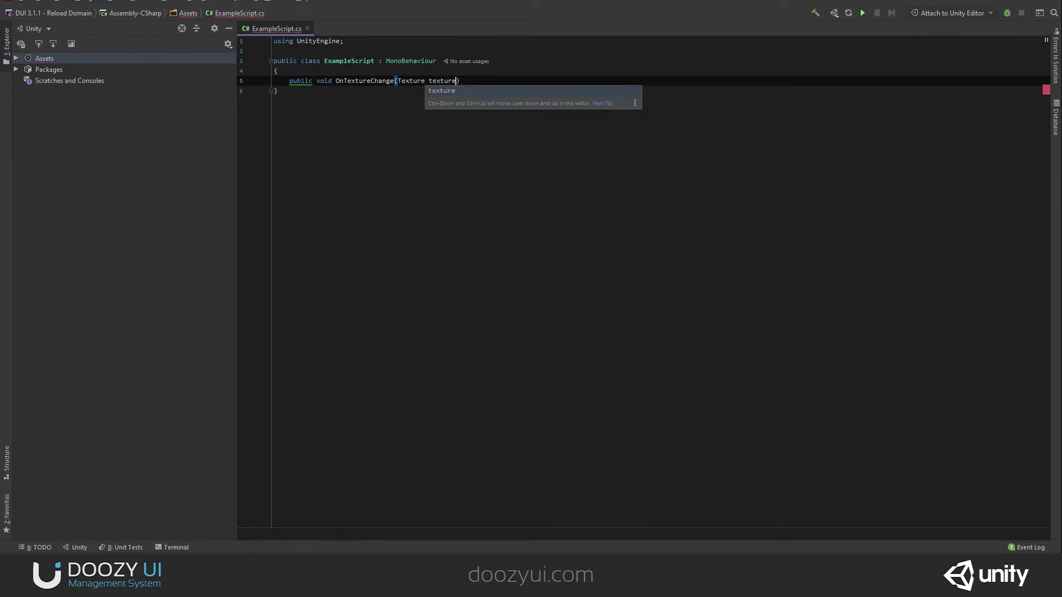
text())
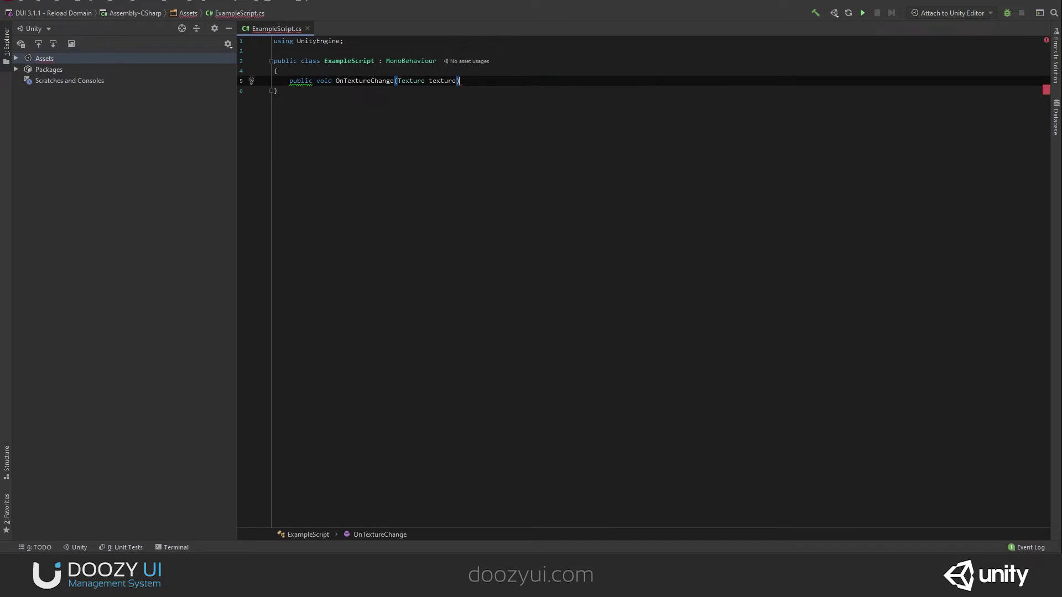
key(Return)
text({)
key(Return)
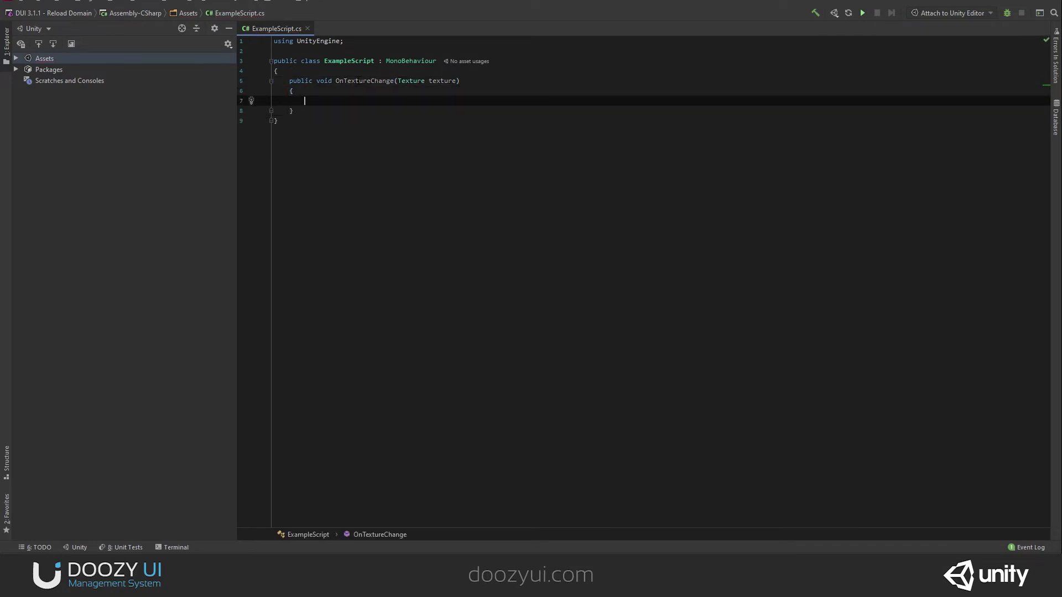
text(if(te)
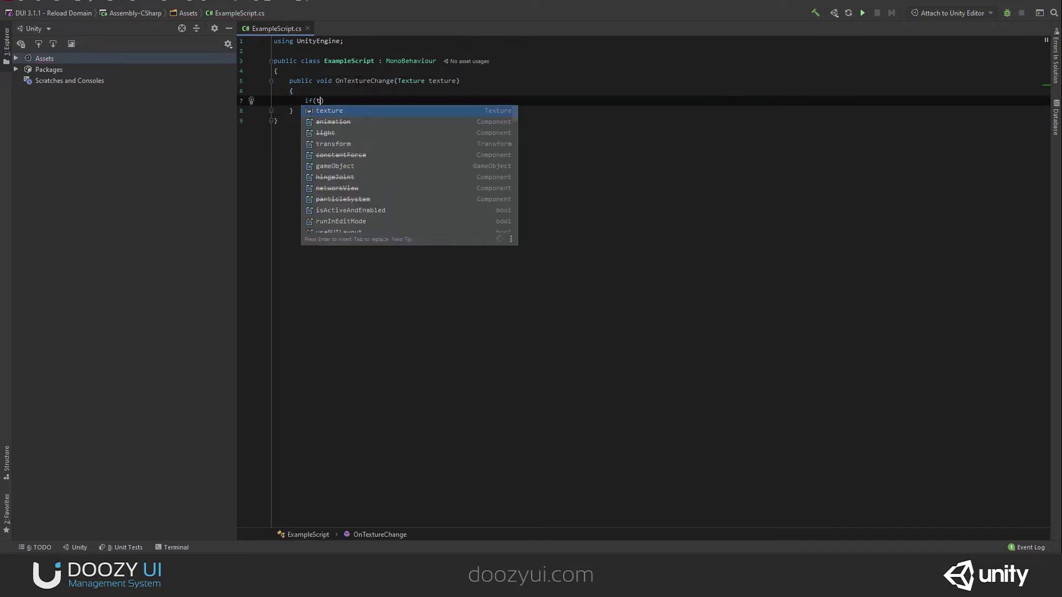
text(xture)
key(Escape)
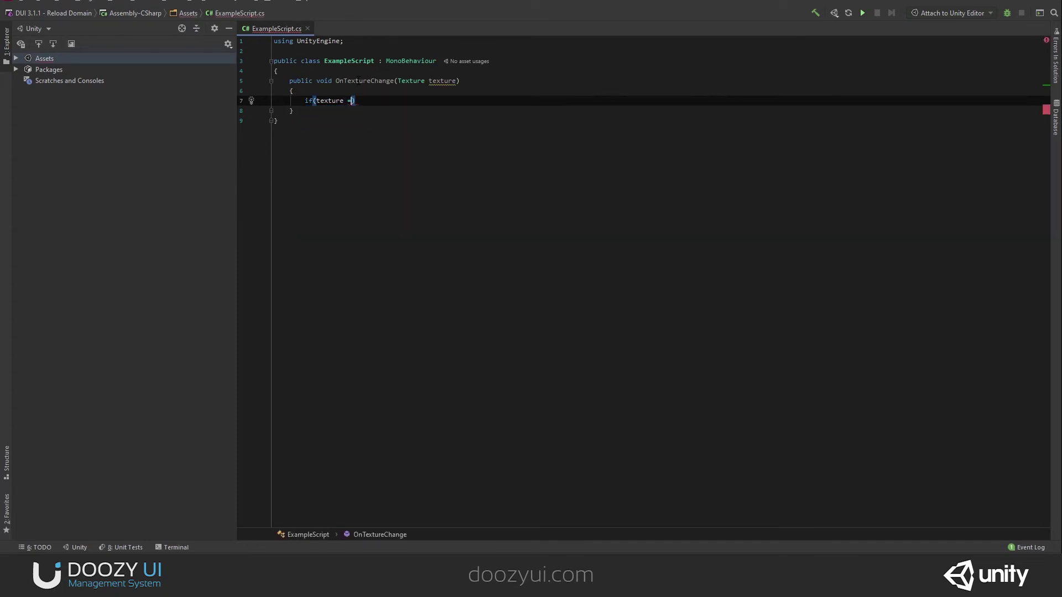
text(== null))
text( return;)
key(Down)
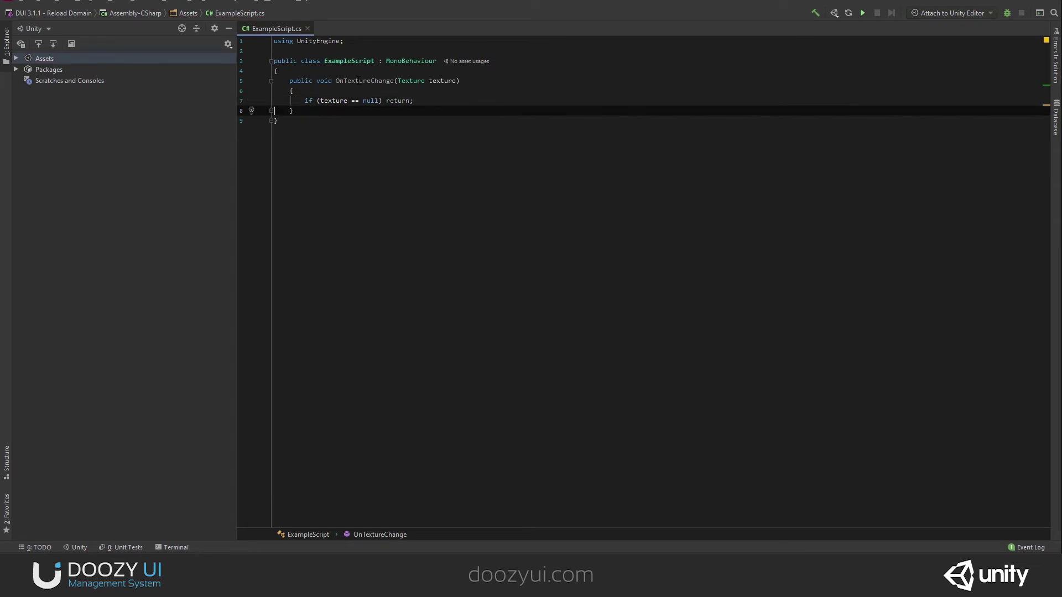
Add the line 'Debug.Log("Texture: " + texture.name);' below the null check
key(Return)
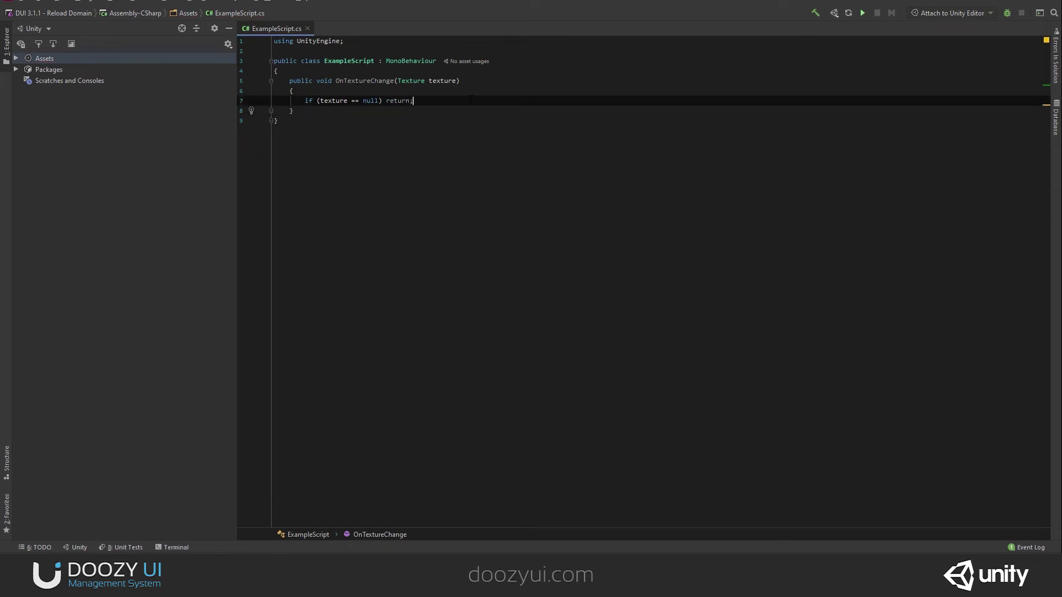
text(Debugl)
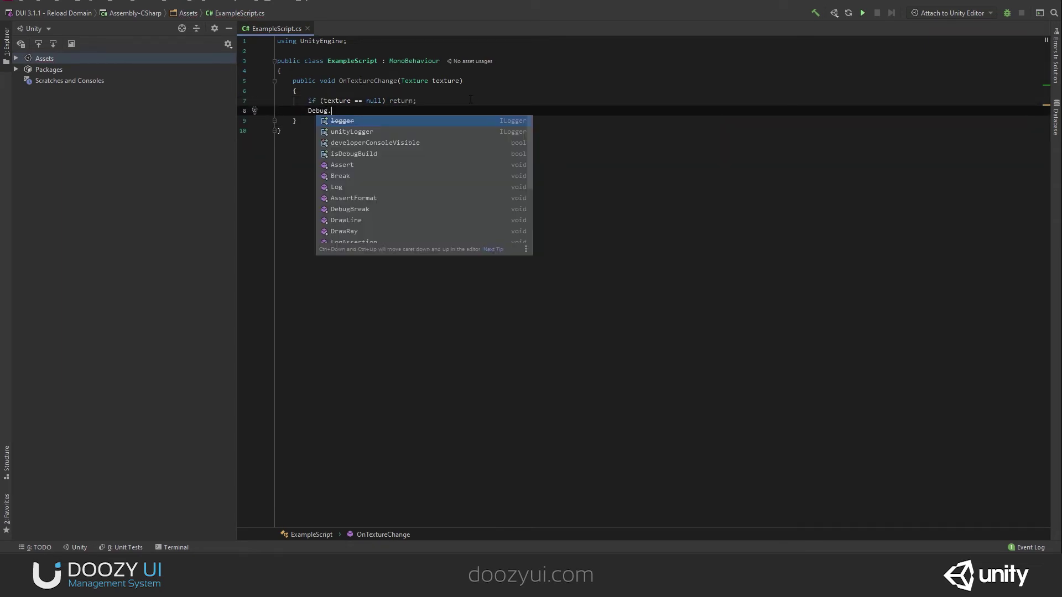
text(o)
key(Return)
text("T)
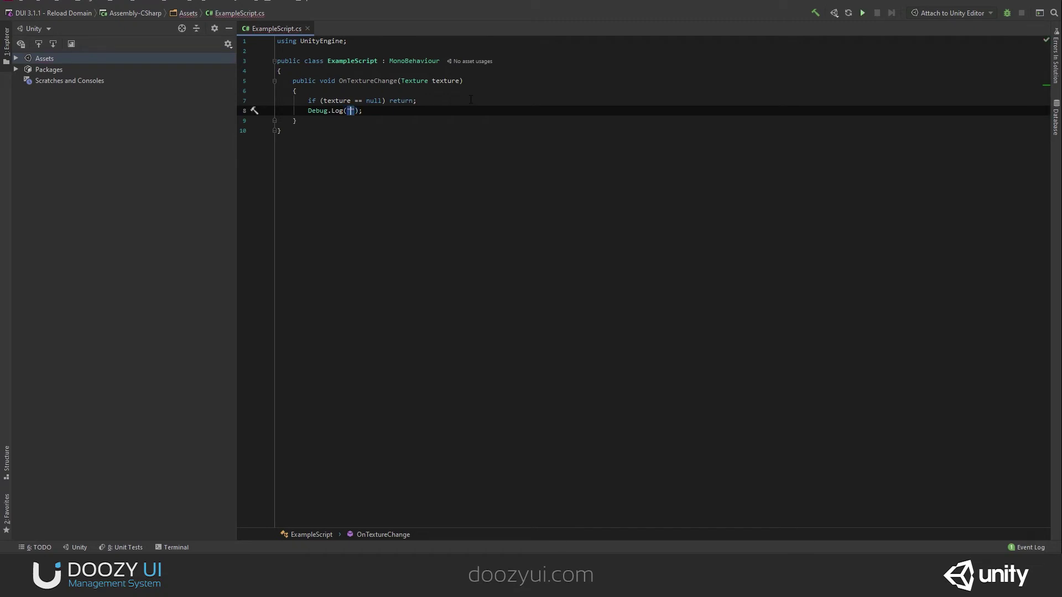
text(exture: ")
text(+tex)
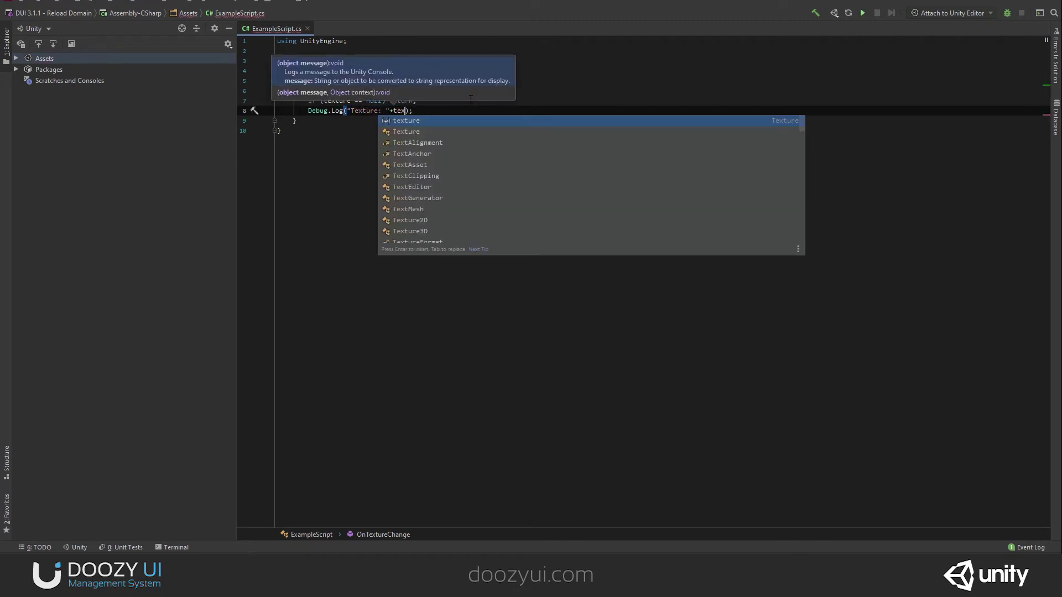
key(Return)
text(.na)
key(Return)
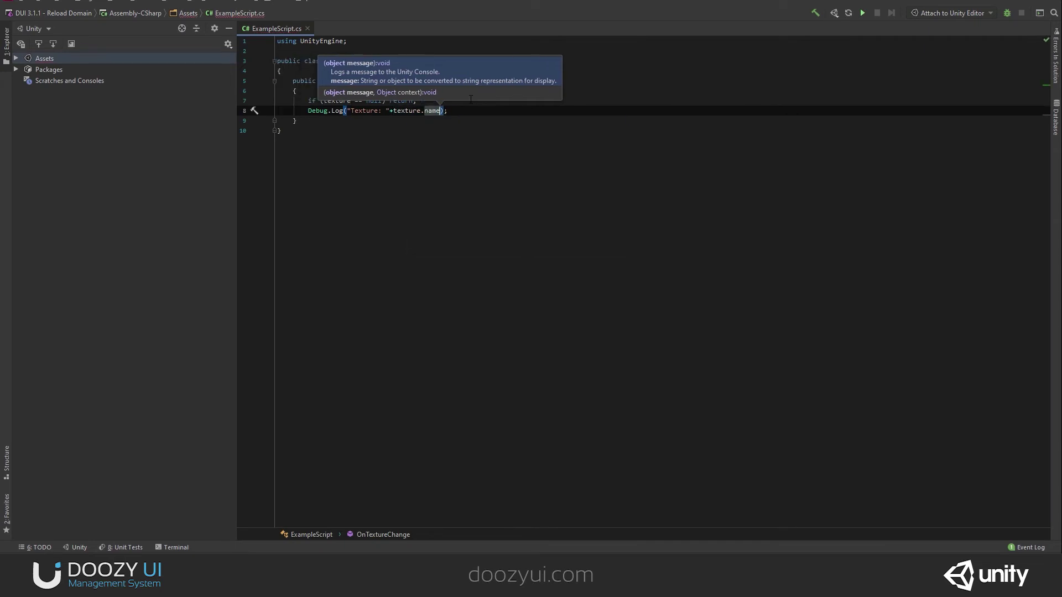
key(Down)
key(Down)
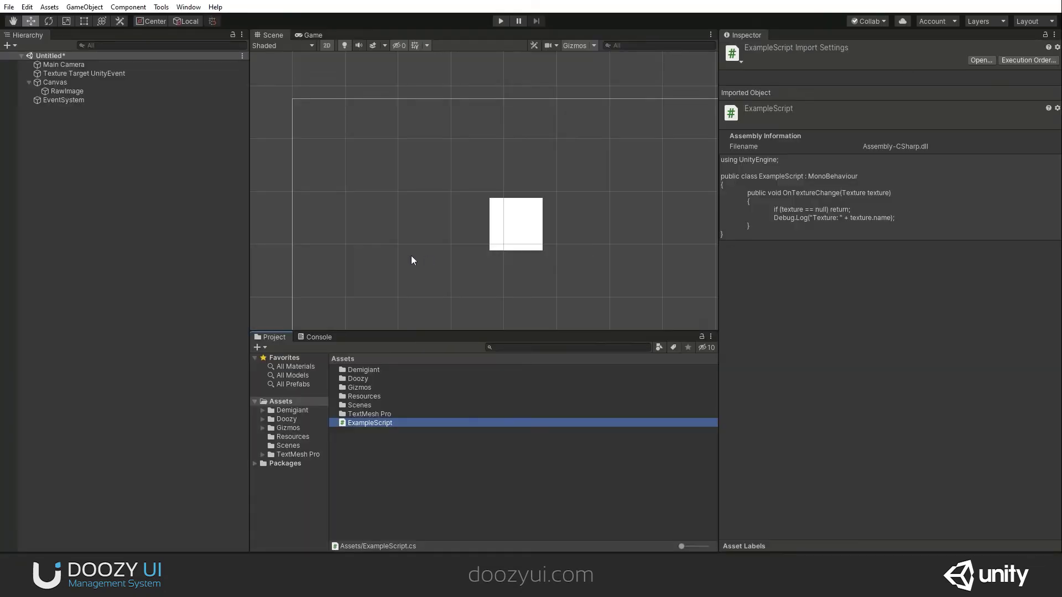
Attach ExampleScript to the Texture Target UnityEvent object
click(67, 90)
click(83, 73)
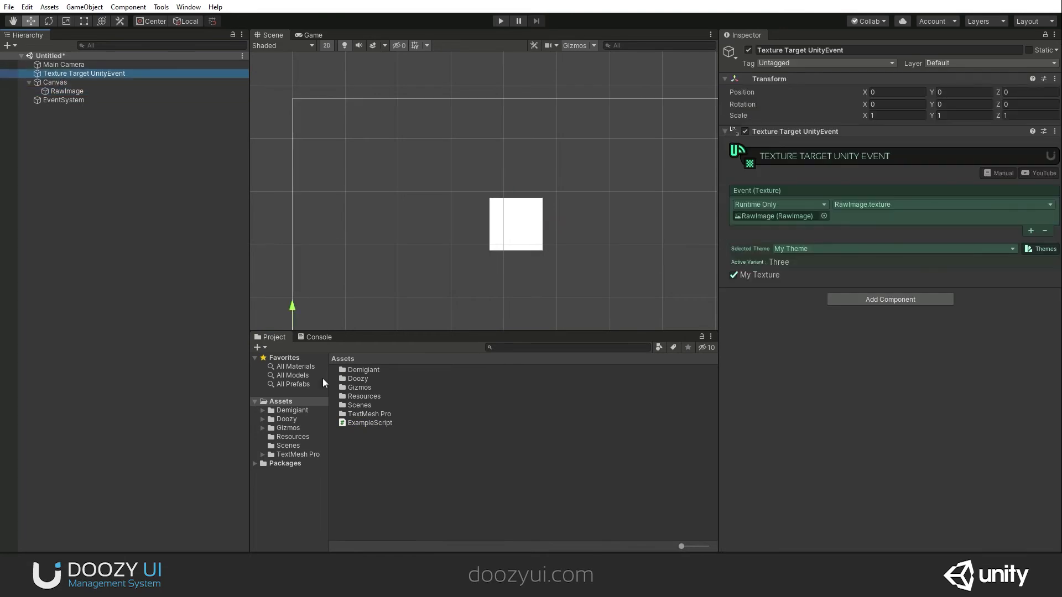
drag(375, 424, 849, 410)
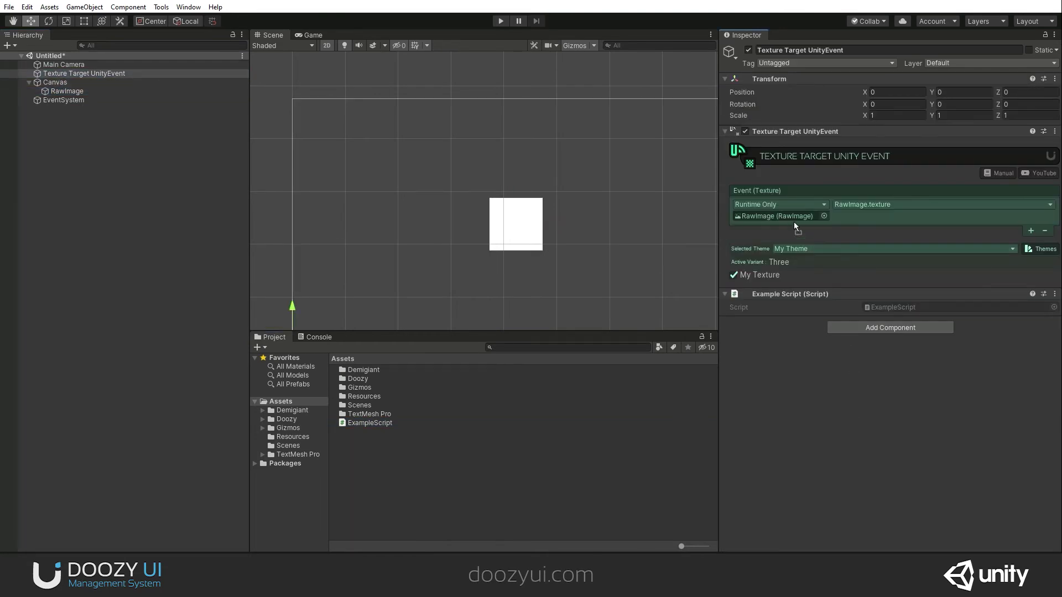
Add a second texture-event listener calling ExampleScript.OnTextureChange, and show the Console
click(1030, 230)
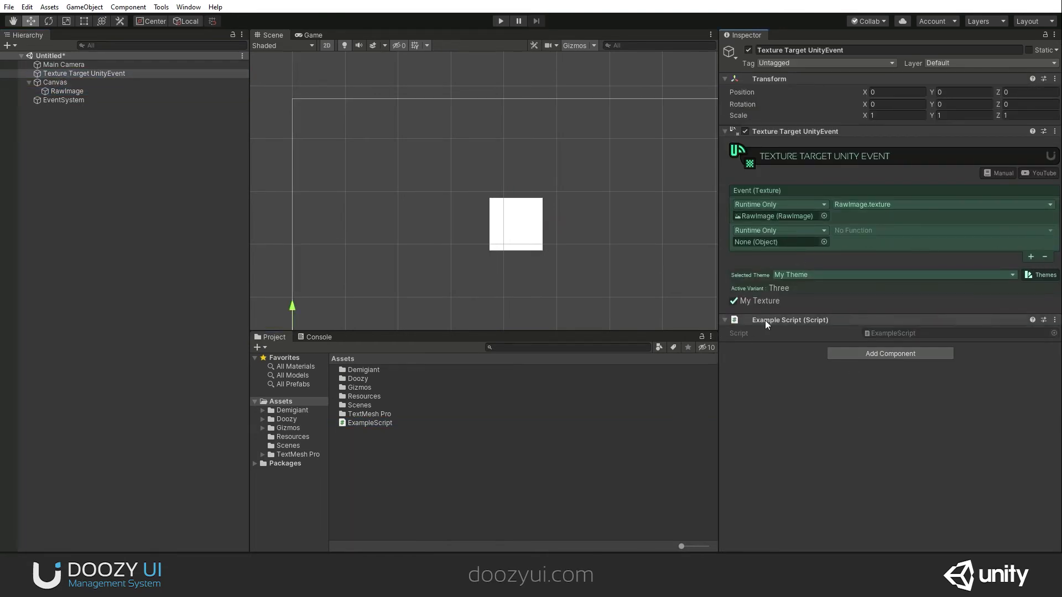
drag(765, 321, 779, 243)
click(909, 230)
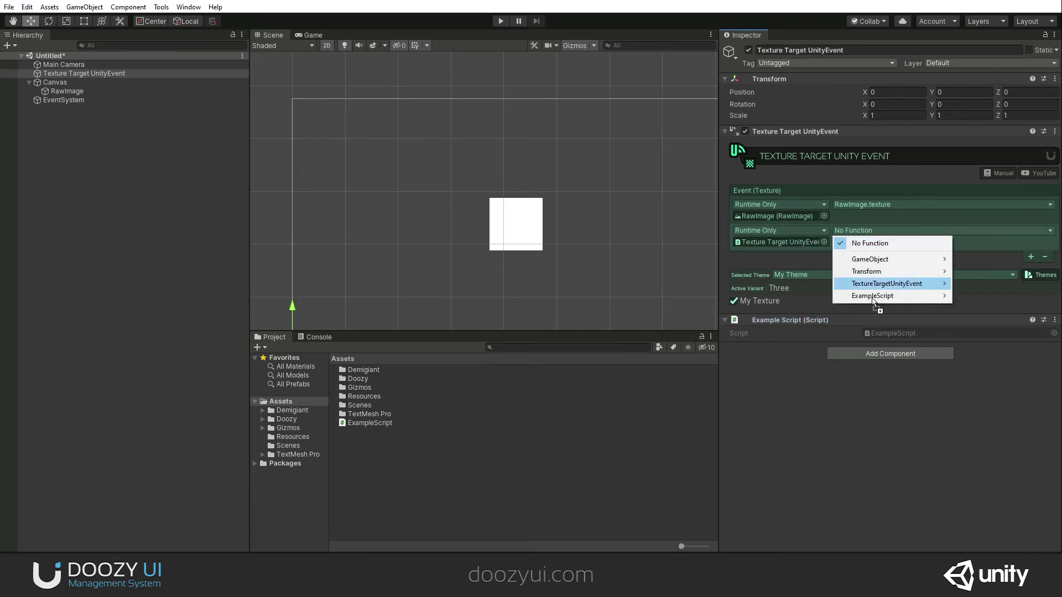
mouse_move(872, 296)
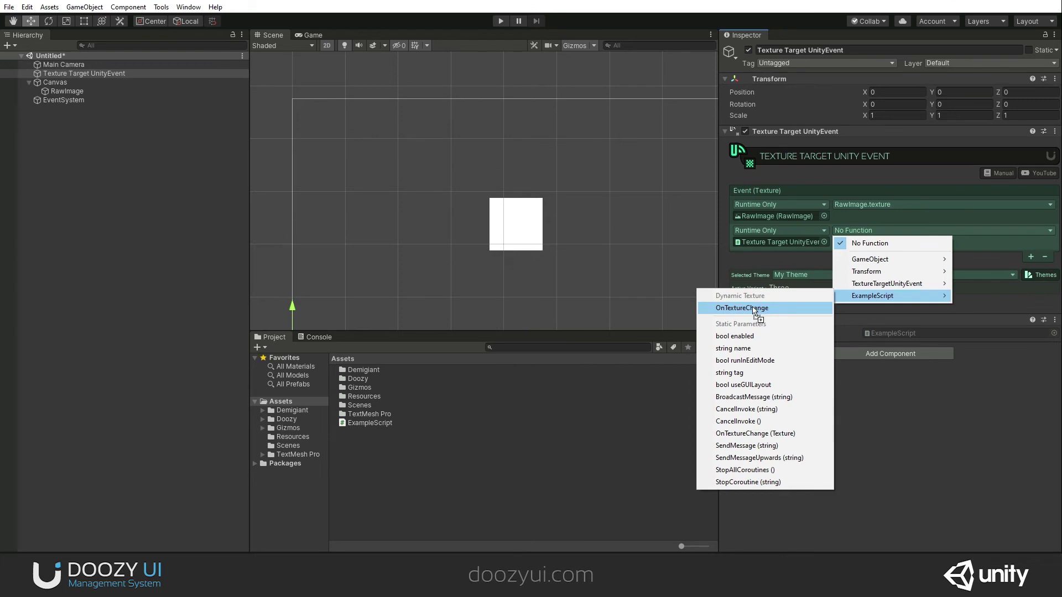
click(759, 307)
click(314, 337)
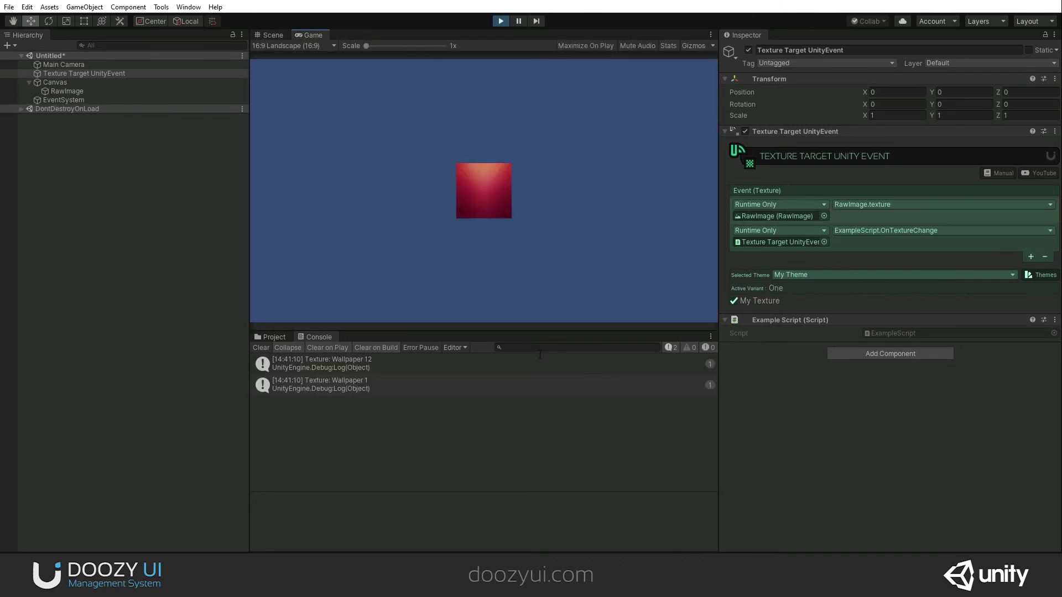
Clear the Console, open My Theme's texture variants, and switch to variant Two
click(258, 347)
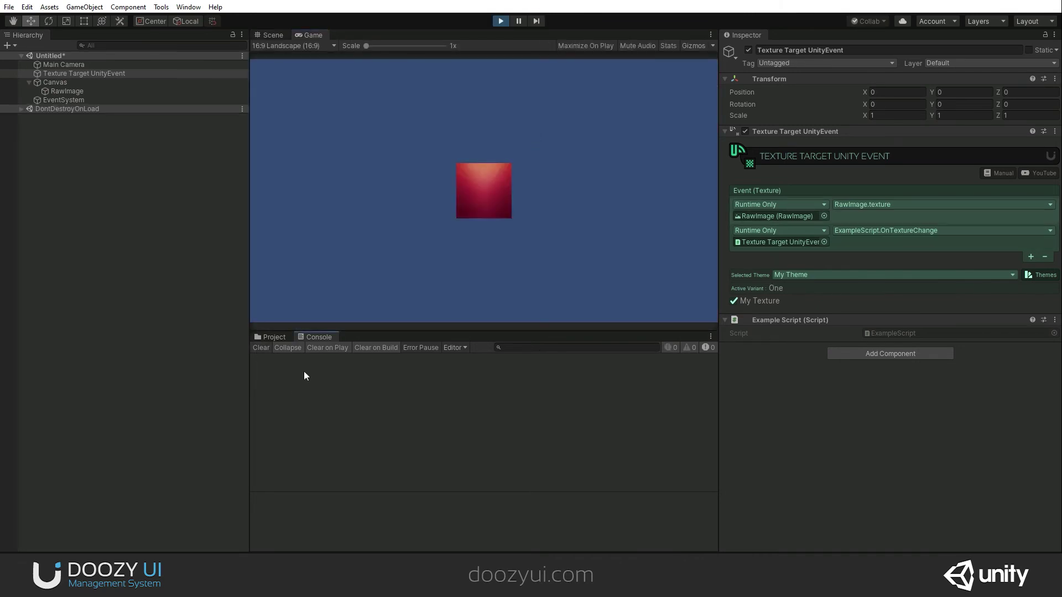
click(1044, 274)
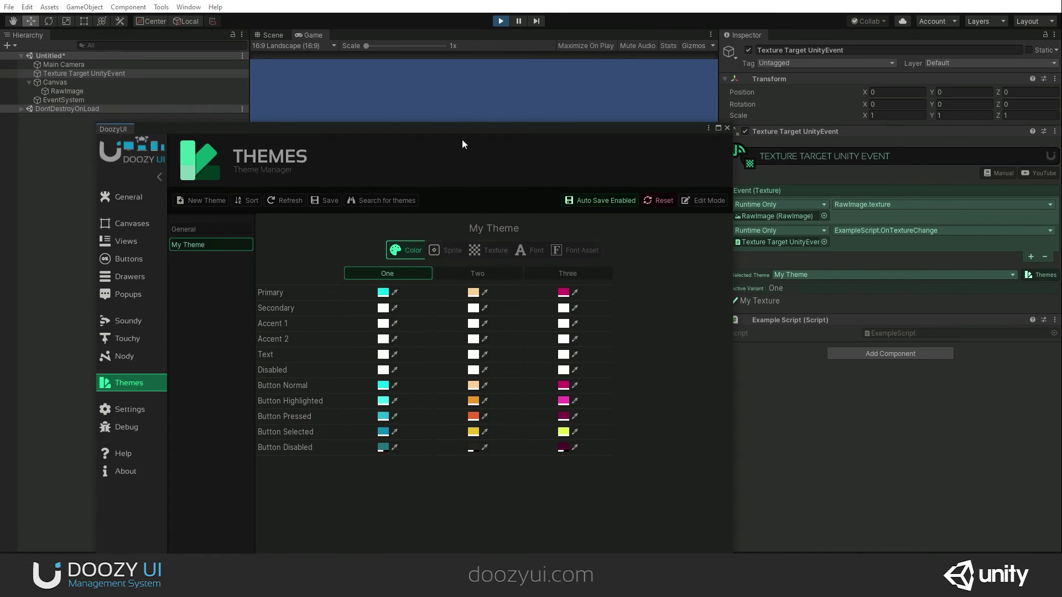
click(491, 251)
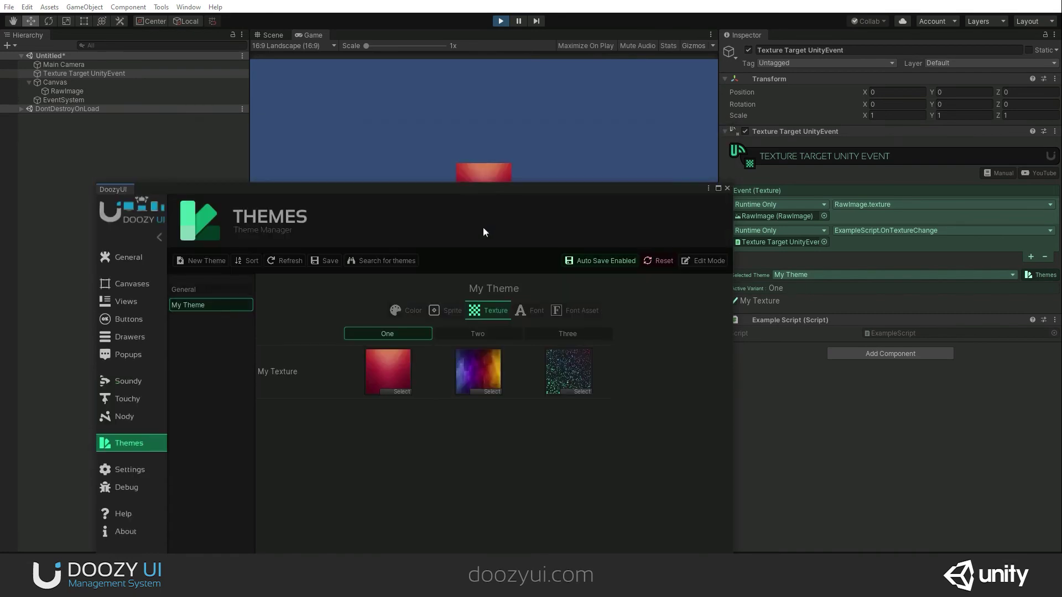
mouse_move(478, 122)
mouse_down()
mouse_move(470, 379)
mouse_move(926, 108)
mouse_up()
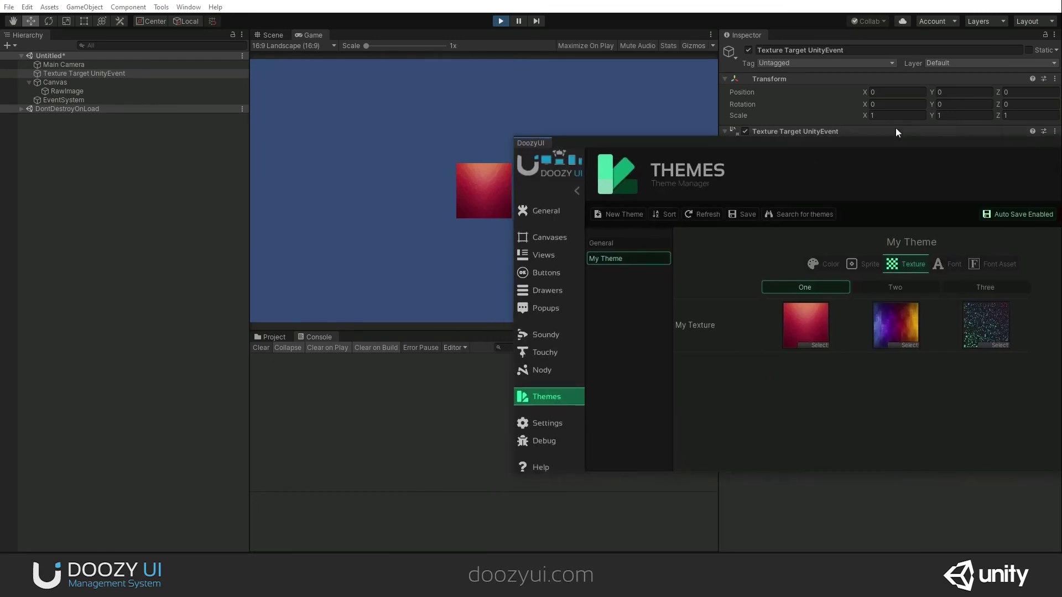
click(916, 251)
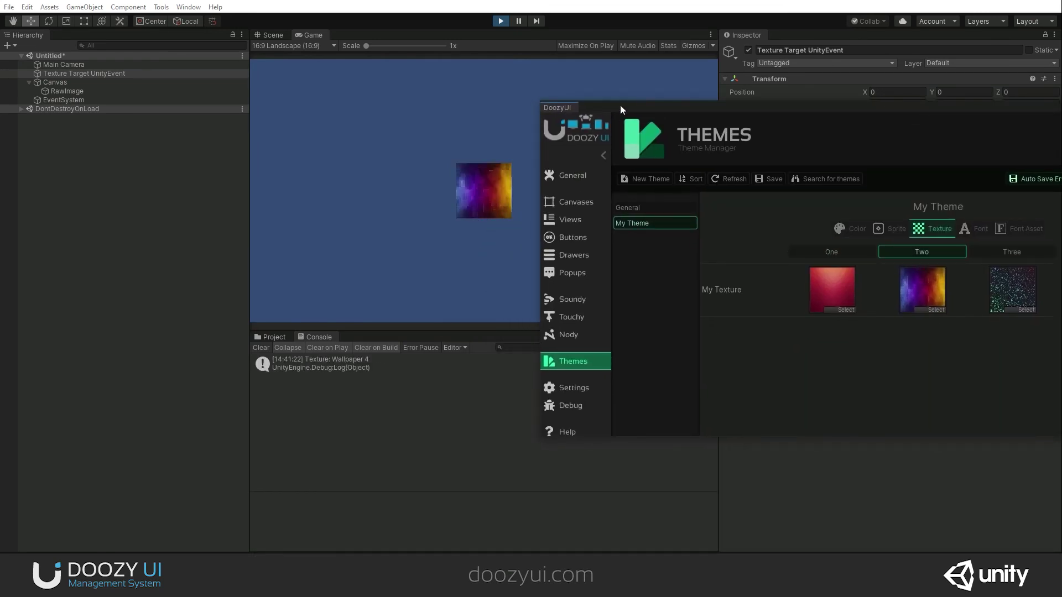
With RawImage inspected, switch My Theme to variant Three, then back to One
drag(619, 105, 372, 312)
click(102, 92)
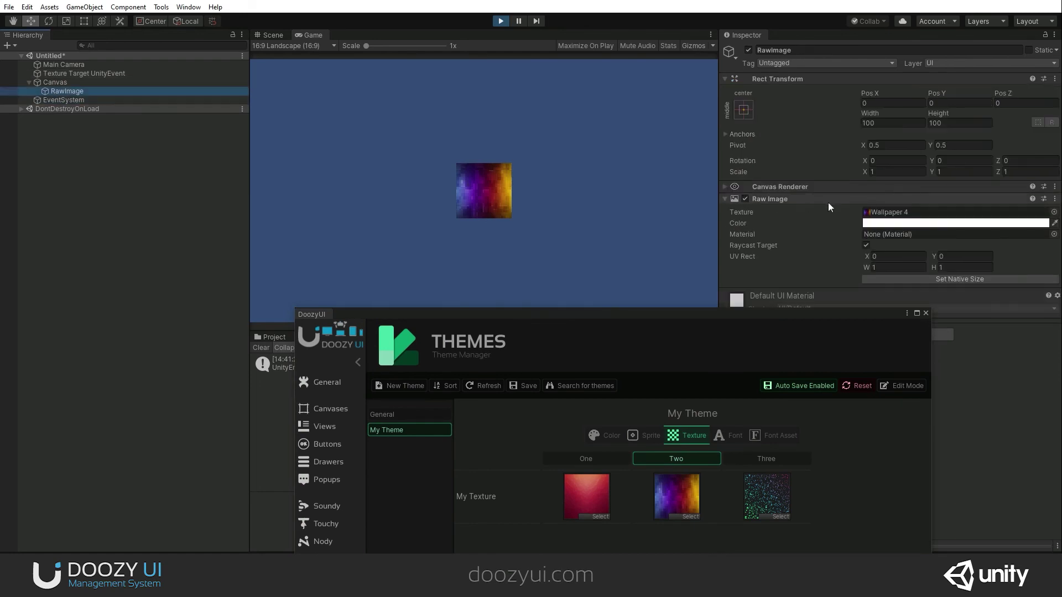
drag(605, 314, 875, 243)
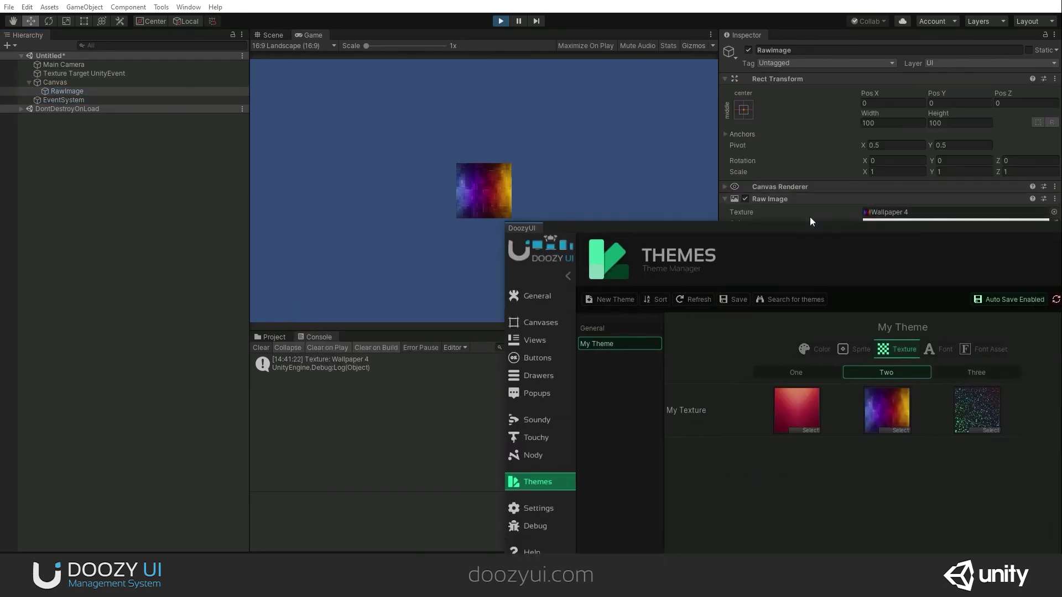
drag(891, 255, 793, 205)
click(959, 360)
drag(867, 214, 739, 397)
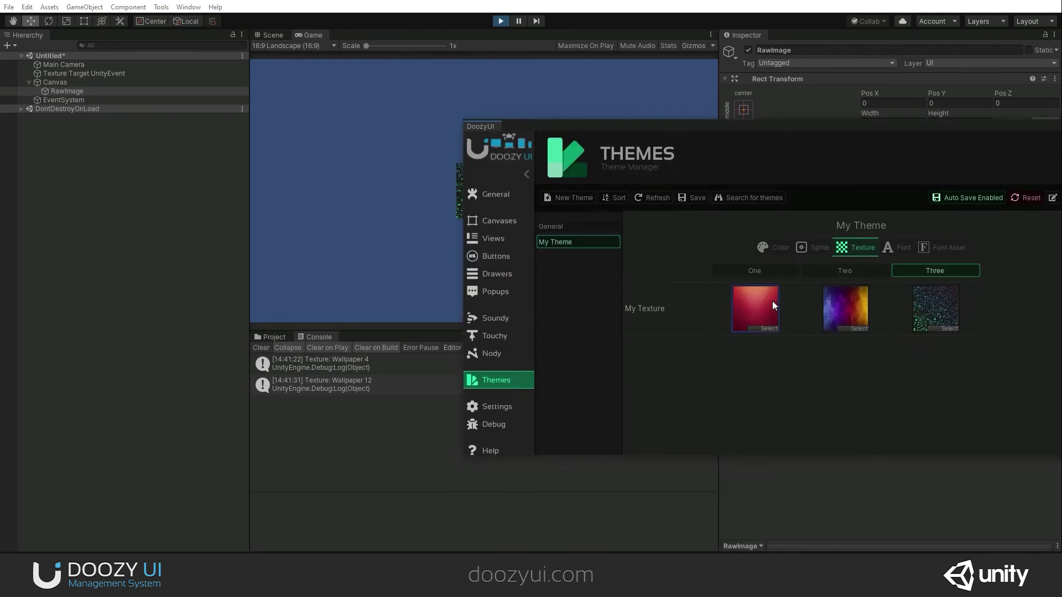
click(768, 278)
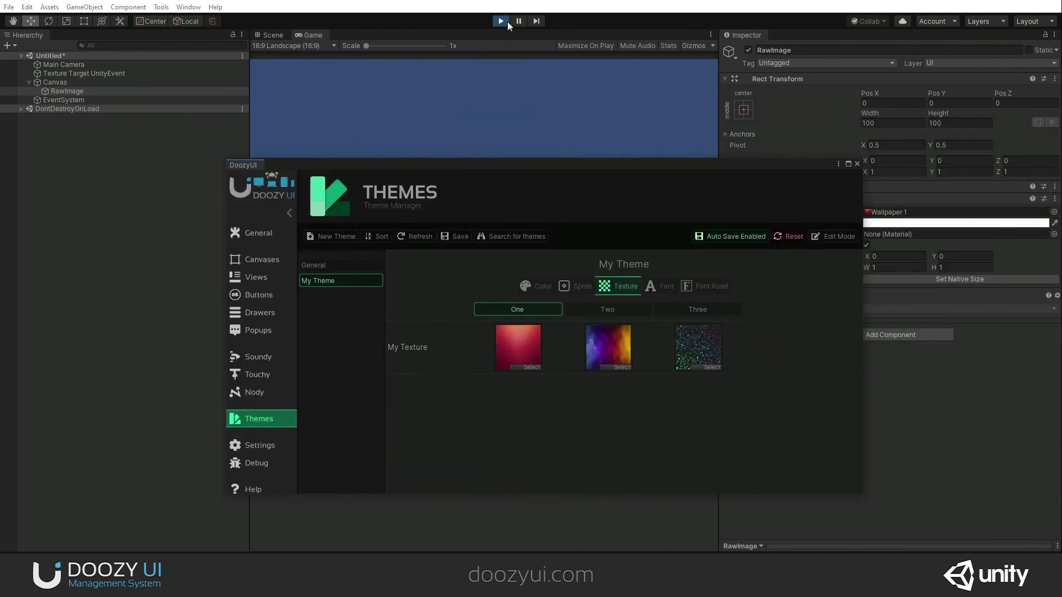
Exit Play mode, close the DoozyUI Themes window, and reselect Texture Target UnityEvent
click(505, 21)
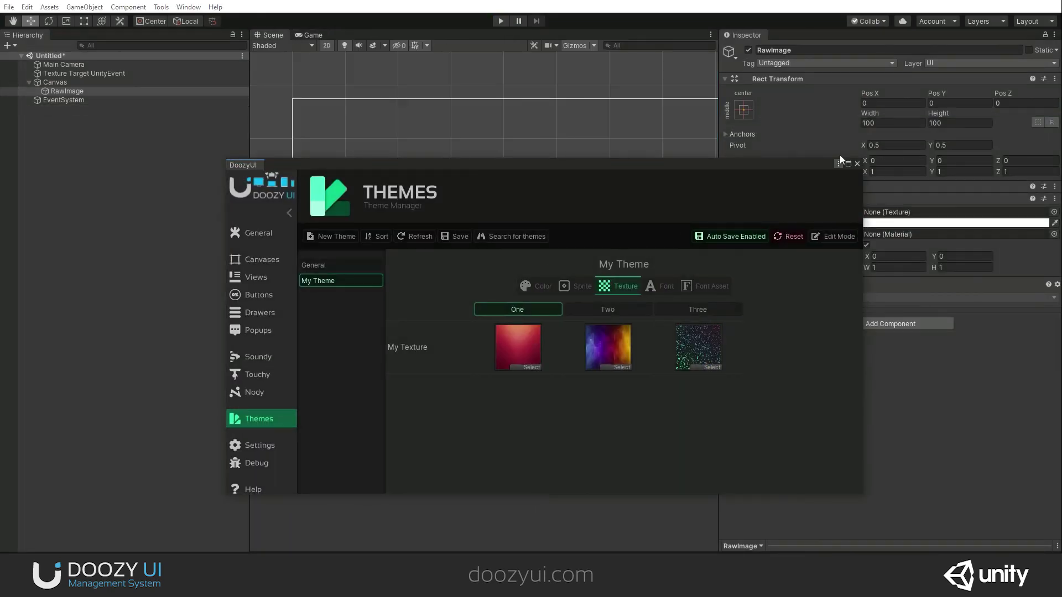
click(857, 164)
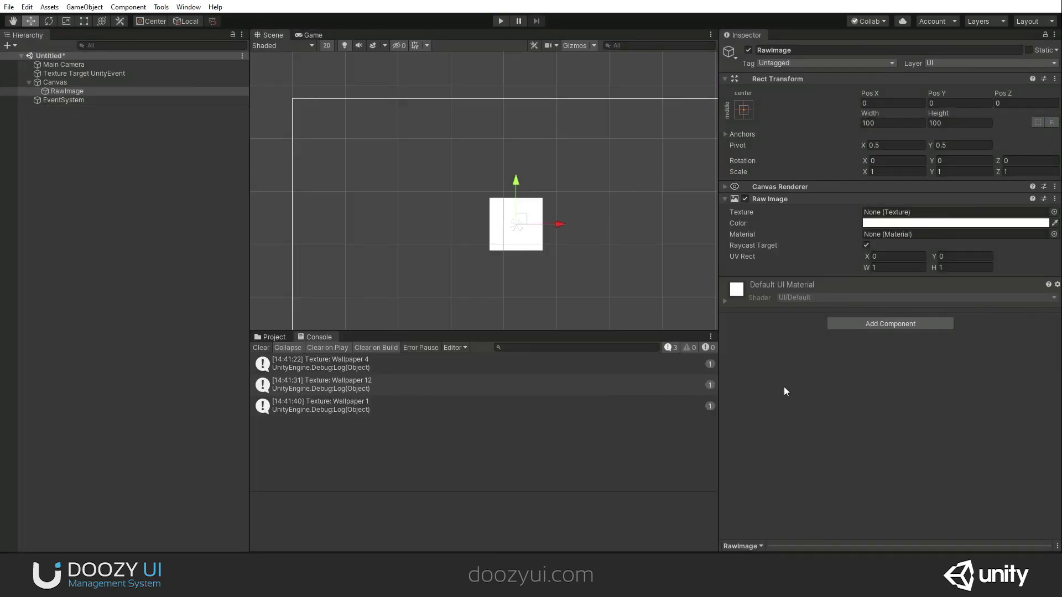
click(84, 73)
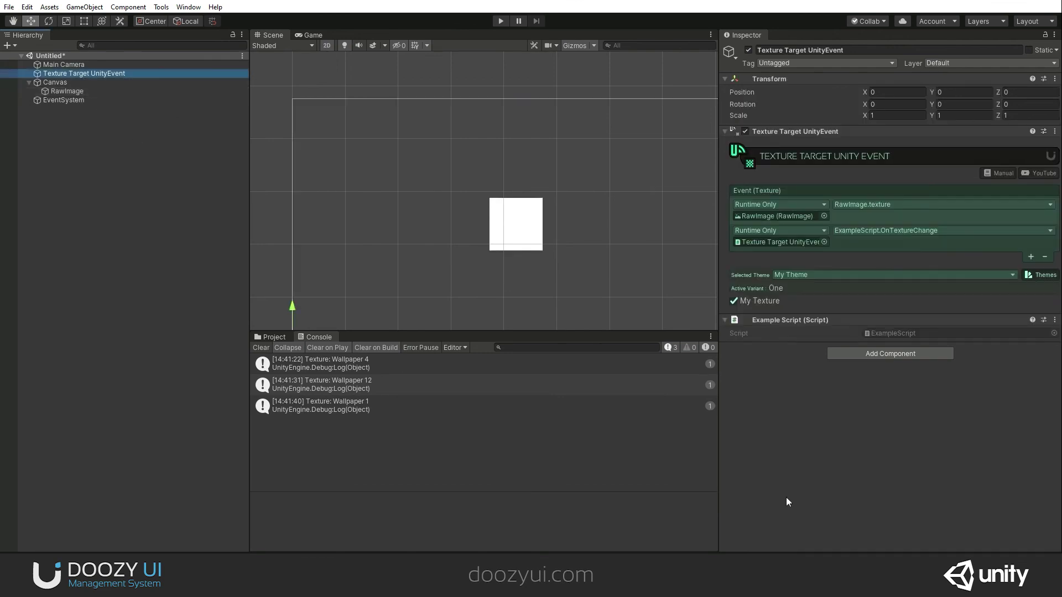